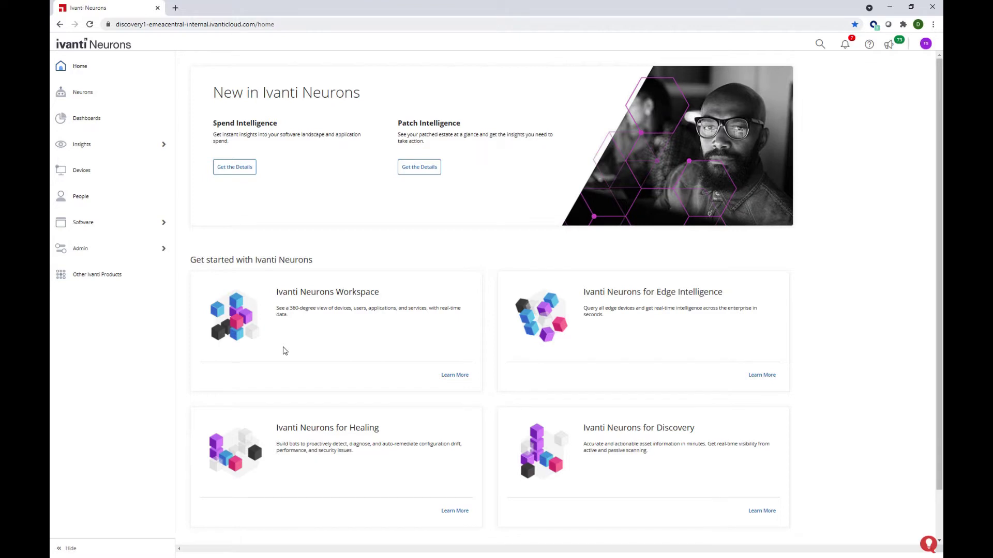
Step: Download the connector server utility from Admin > Connectors > Connector Servers > Add Server
{"action": "mouse_move", "coordinate": [135, 259]}
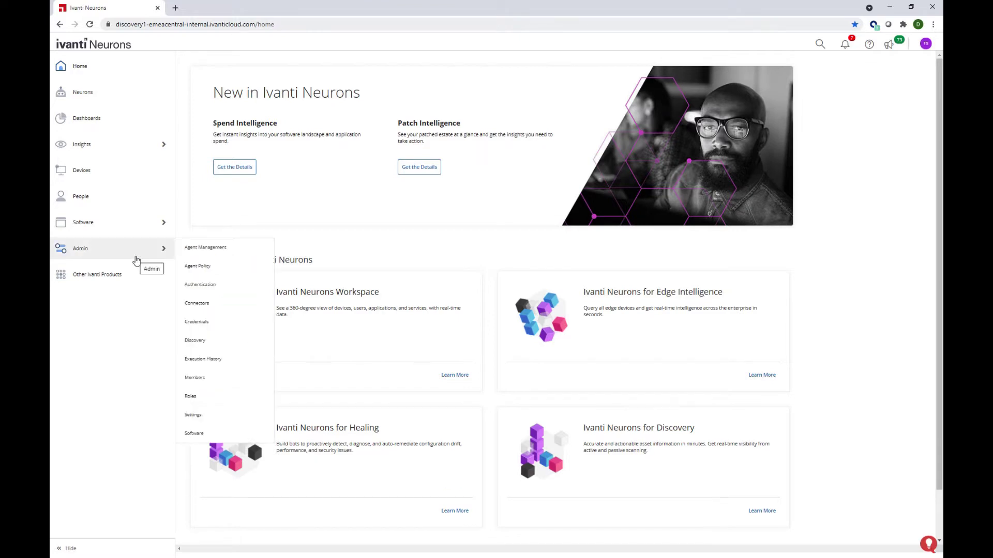
{"action": "left_click", "coordinate": [212, 306]}
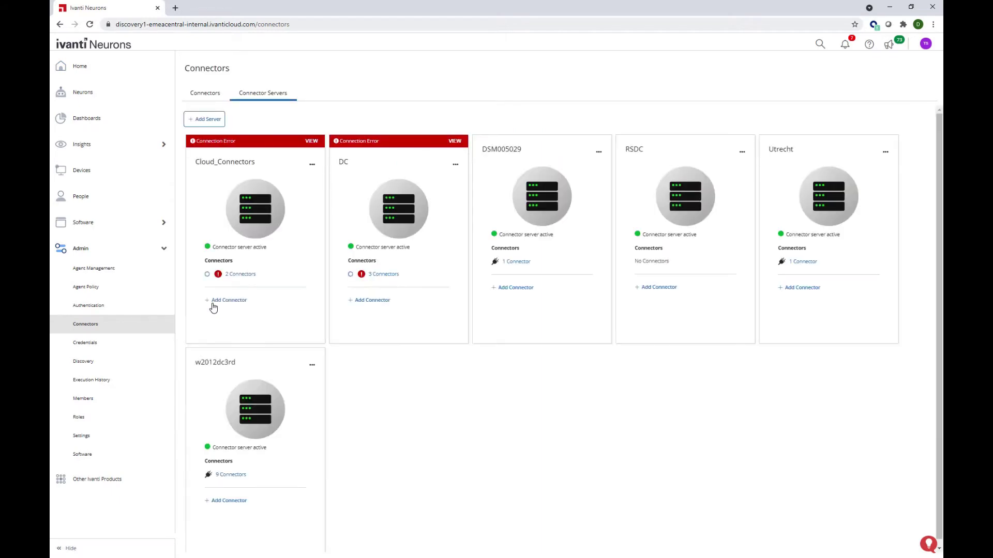
{"action": "left_click", "coordinate": [213, 121]}
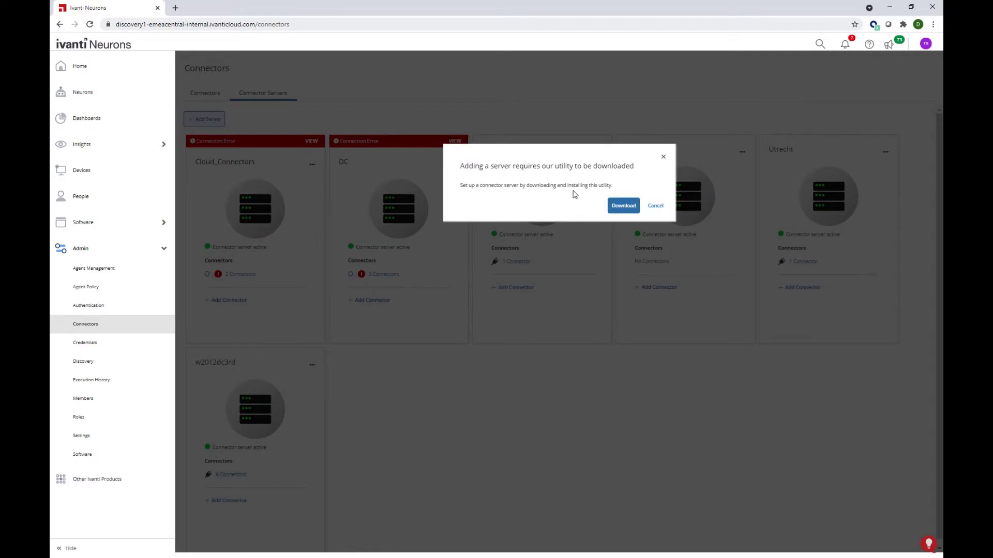
{"action": "left_click", "coordinate": [622, 206]}
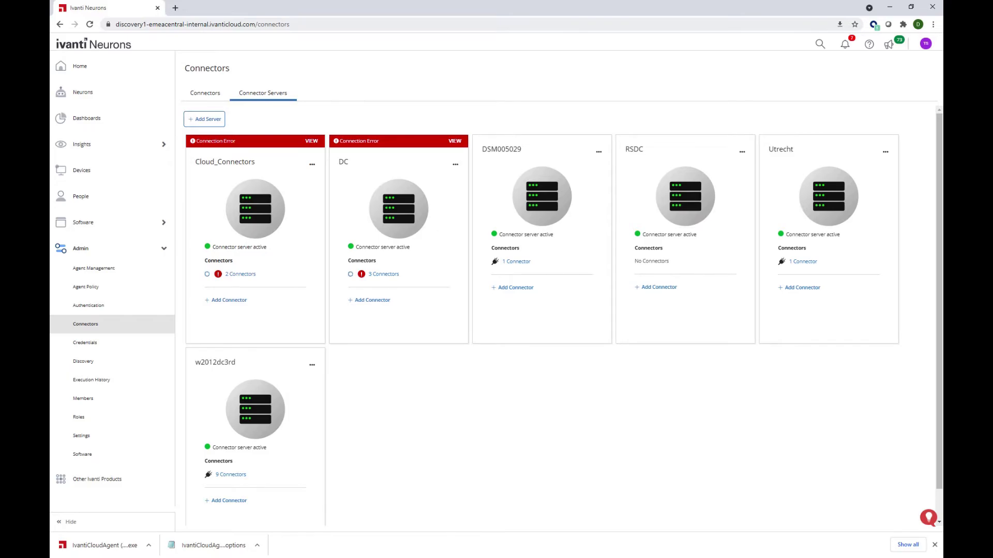
Step: Bring the DSM Console window up in the remote session
{"action": "key", "text": "alt+Tab"}
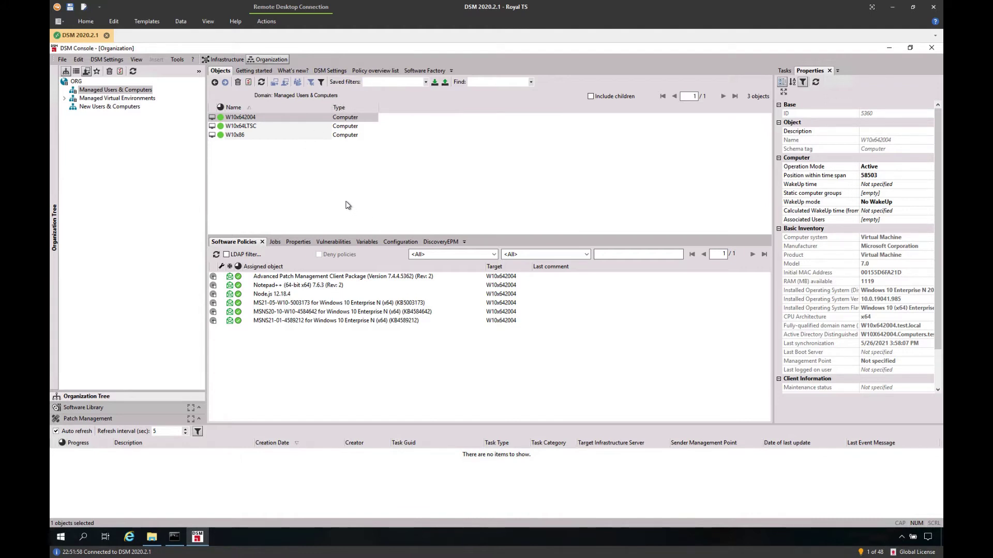
{"action": "left_click", "coordinate": [887, 48]}
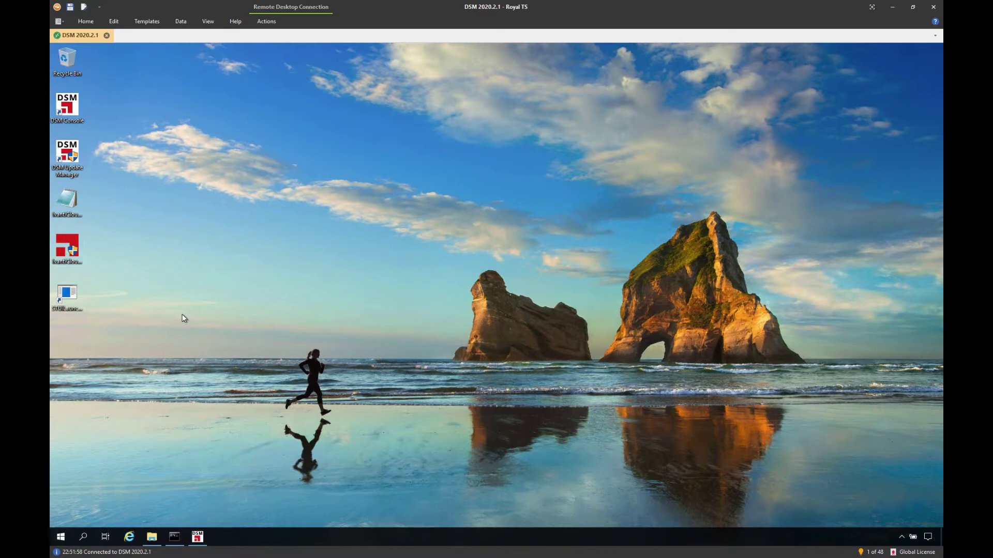
{"action": "left_click", "coordinate": [200, 541]}
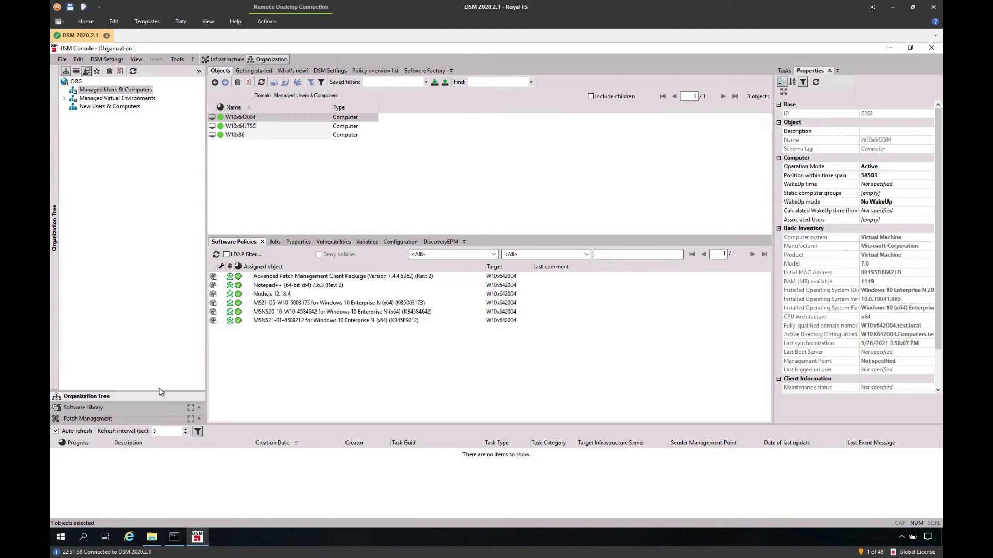
Step: Run the IvantiNeuronsDSMConnector package from the Software Library's Application Library
{"action": "left_click", "coordinate": [190, 409]}
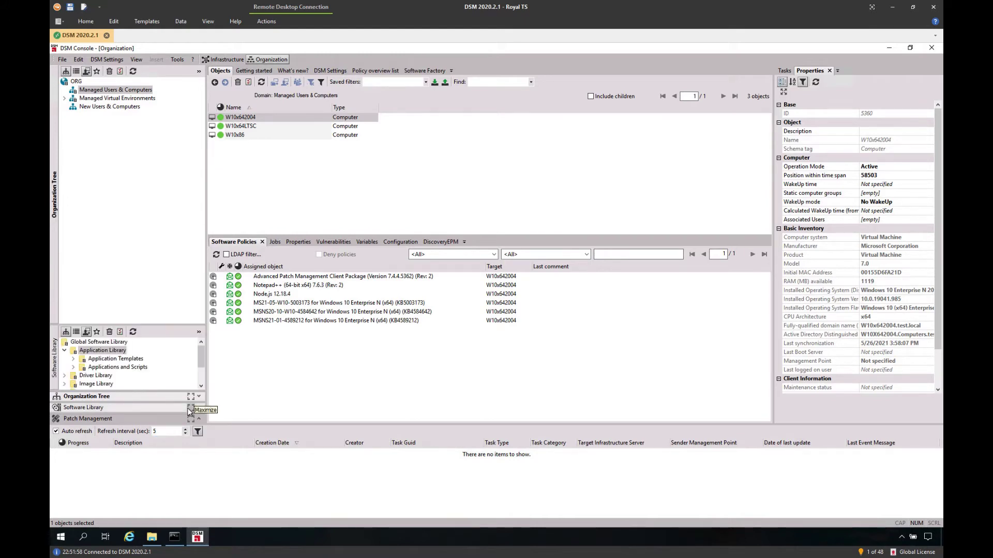
{"action": "left_click", "coordinate": [190, 411]}
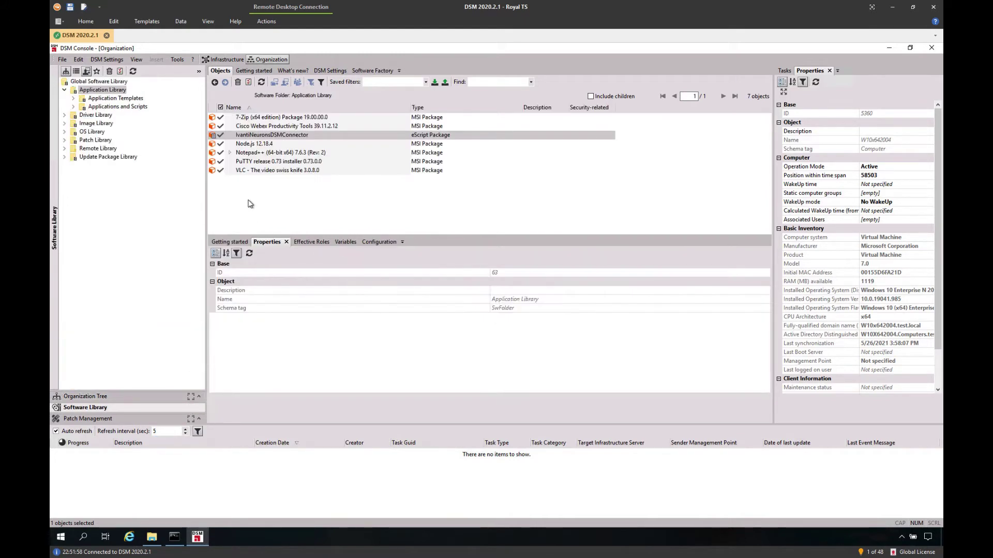
{"action": "left_click", "coordinate": [279, 135]}
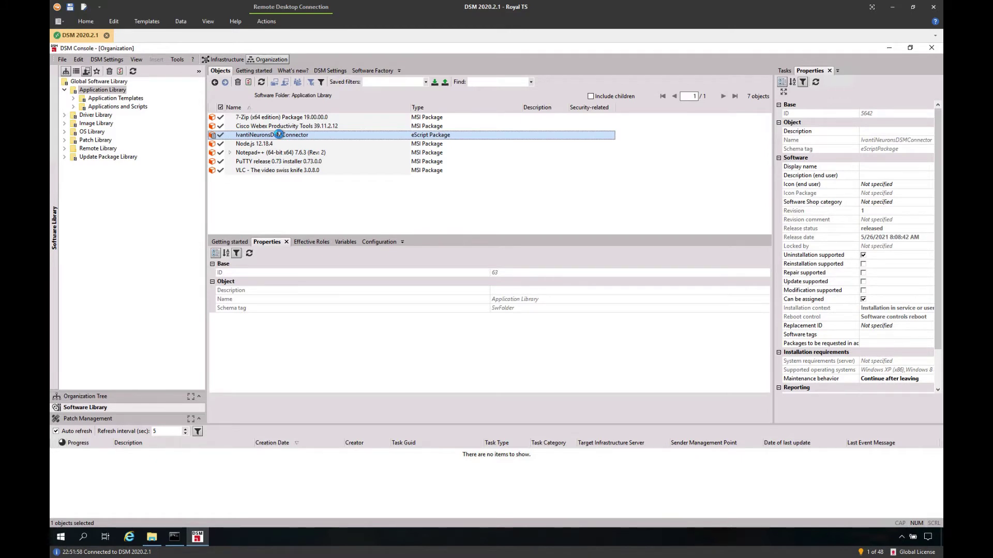
{"action": "double_click", "coordinate": [279, 134]}
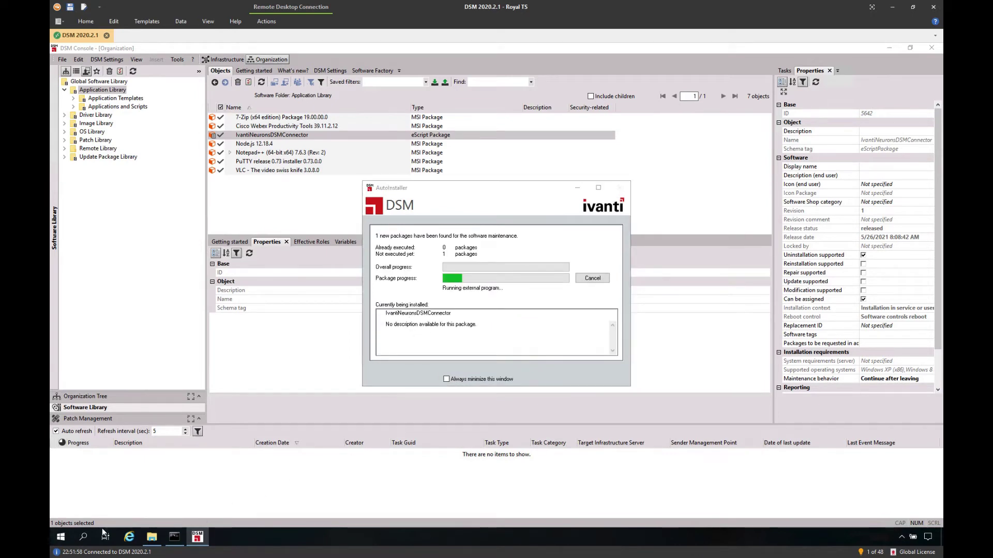
Step: Open Programs and Features via Run 'control', decline the package log and minimize DSM Console
{"action": "right_click", "coordinate": [68, 539]}
{"action": "left_click", "coordinate": [118, 490]}
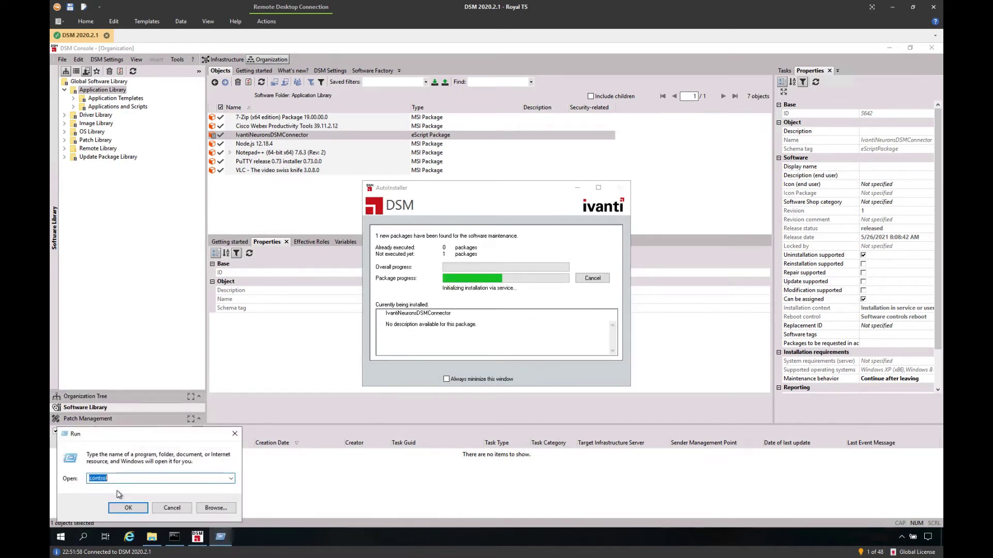
{"action": "key", "text": "Return"}
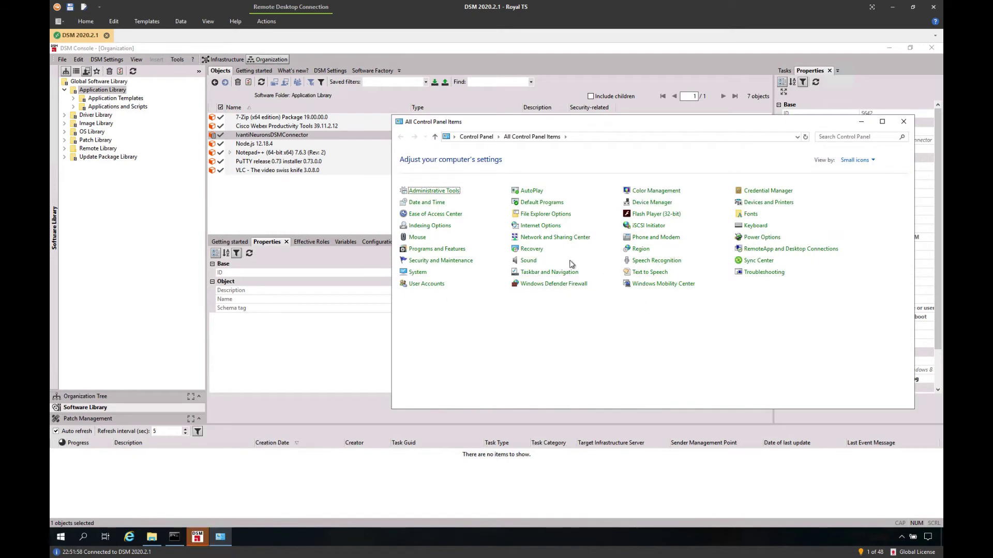
{"action": "left_click", "coordinate": [437, 249]}
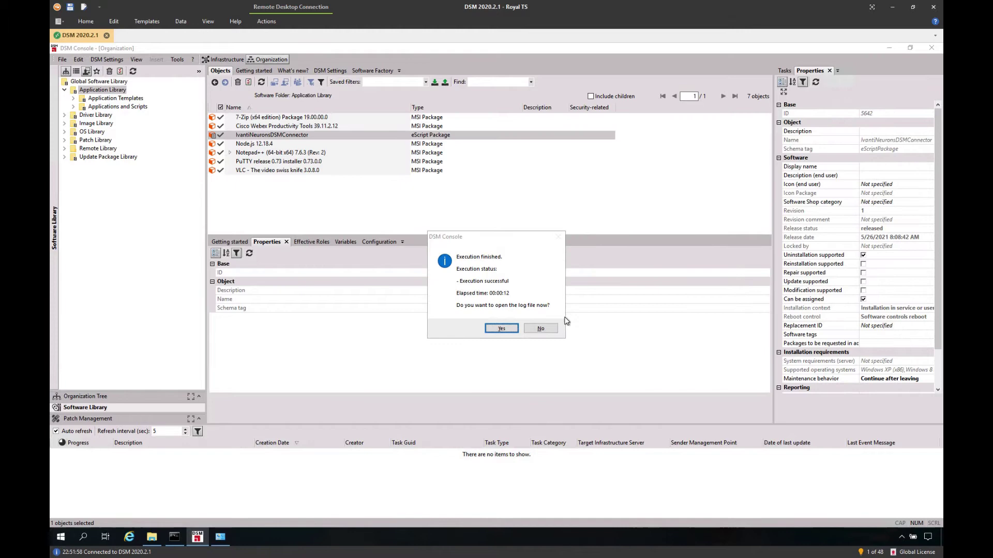
{"action": "key", "text": "Return"}
{"action": "left_click", "coordinate": [889, 47]}
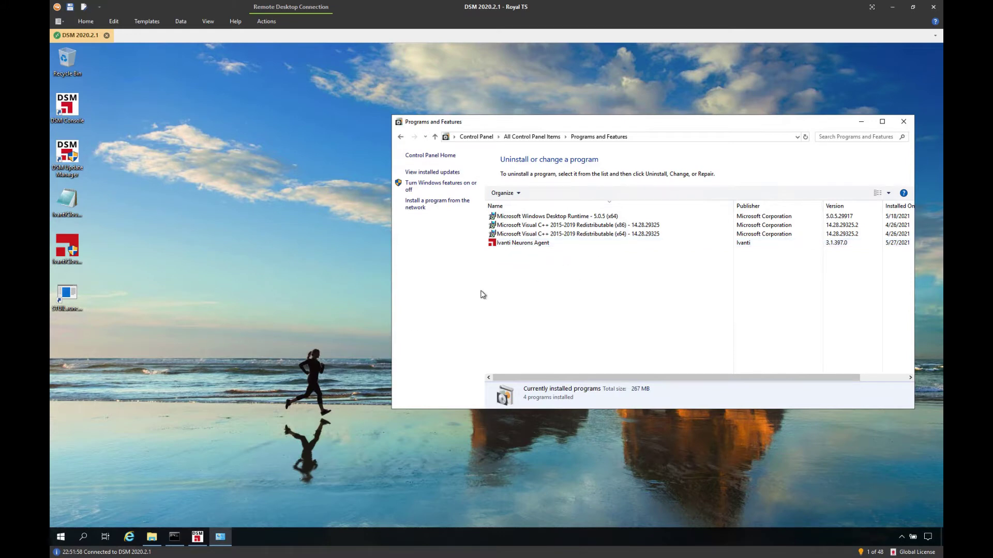
Step: Force an agent check-in from the status window, then refresh Programs and Features with F5
{"action": "double_click", "coordinate": [76, 308]}
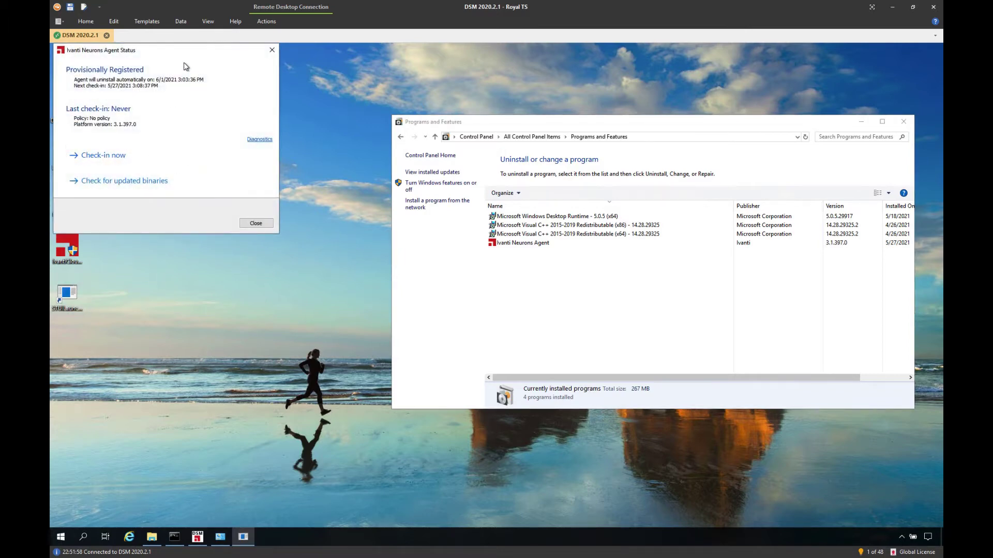
{"action": "left_click_drag", "start_coordinate": [187, 51], "coordinate": [244, 96]}
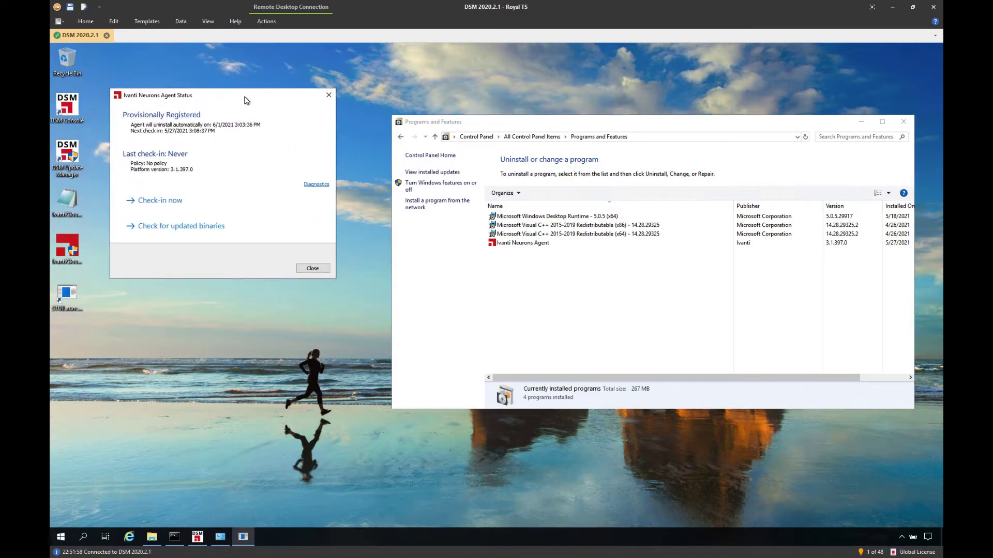
{"action": "left_click", "coordinate": [188, 203]}
{"action": "left_click", "coordinate": [556, 306]}
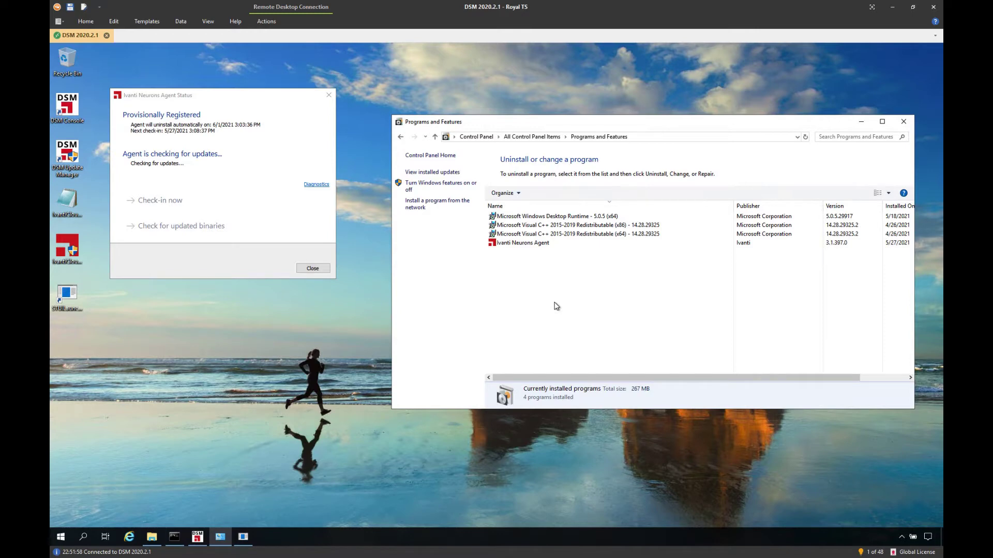
{"action": "key", "text": "F5"}
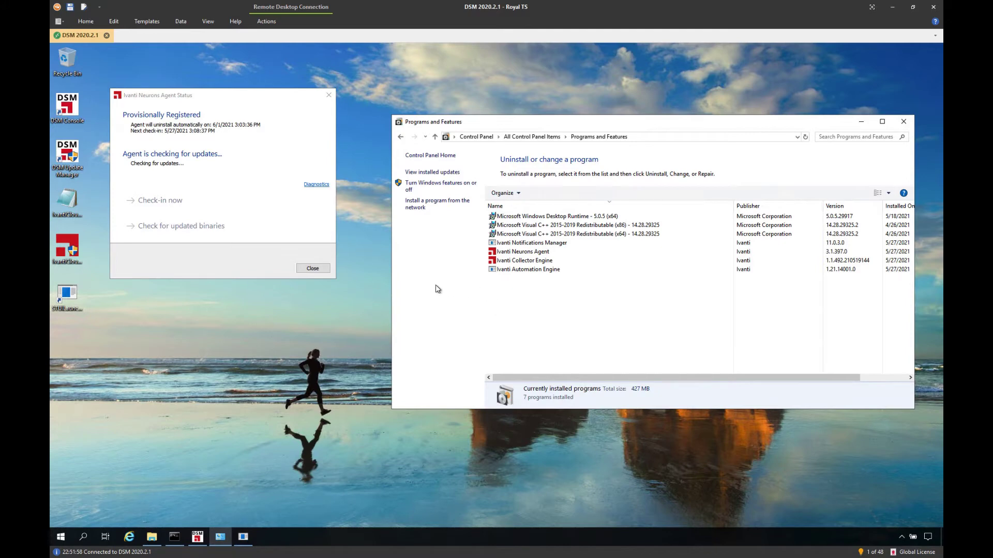
{"action": "left_click", "coordinate": [312, 268]}
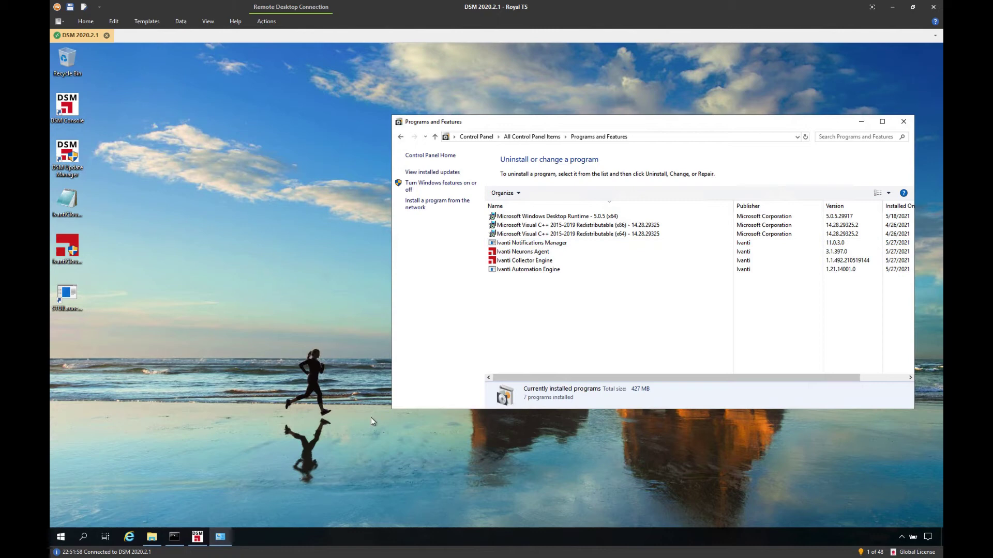
{"action": "left_click", "coordinate": [152, 536]}
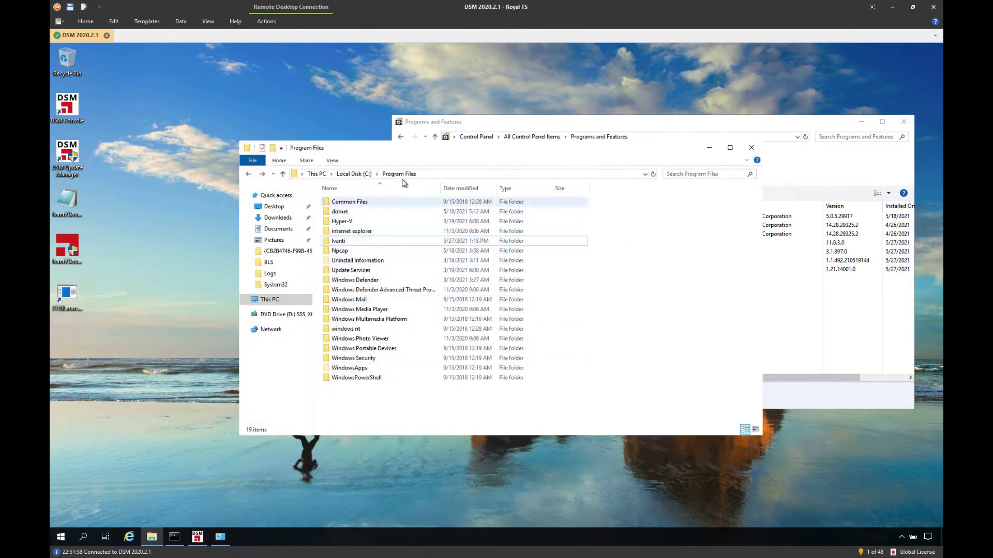
{"action": "double_click", "coordinate": [367, 241]}
{"action": "double_click", "coordinate": [368, 202]}
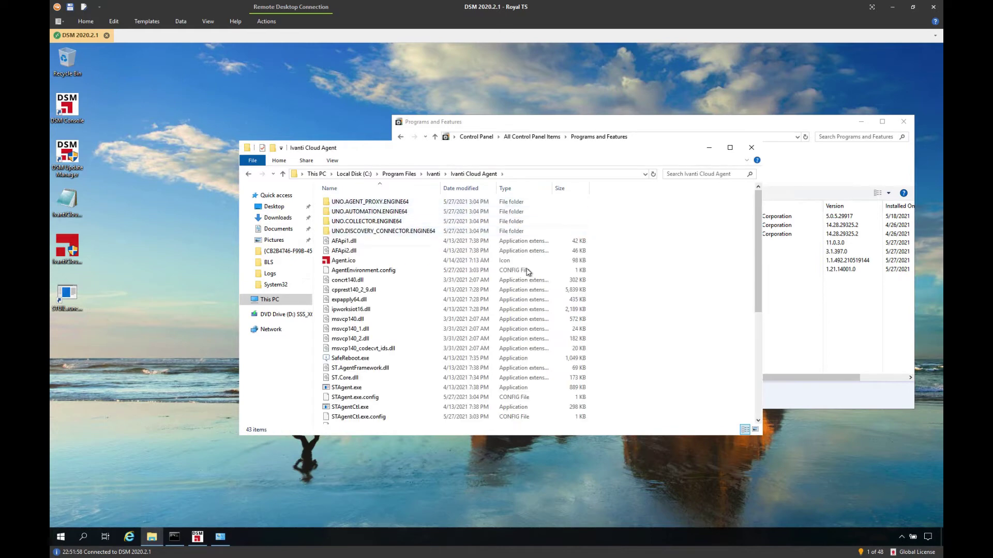
{"action": "left_click", "coordinate": [433, 174]}
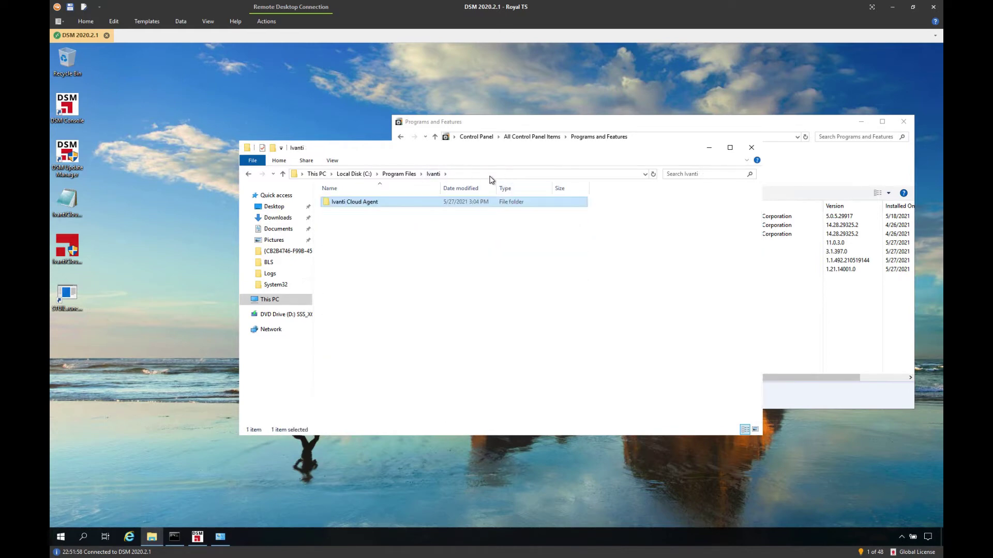
{"action": "left_click", "coordinate": [709, 147]}
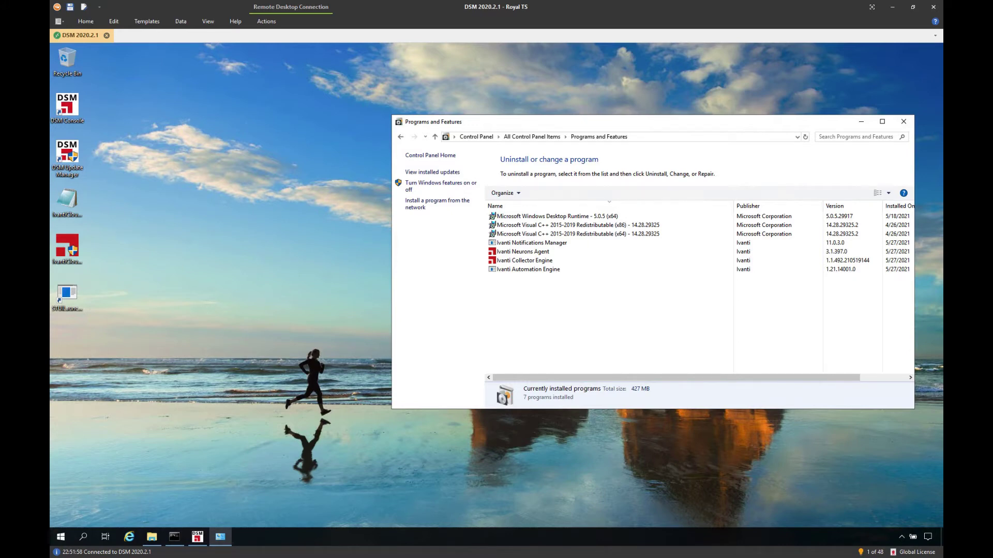
Step: Back in the browser, add a connector to the DSM2021 connector server
{"action": "key", "text": "alt+Tab"}
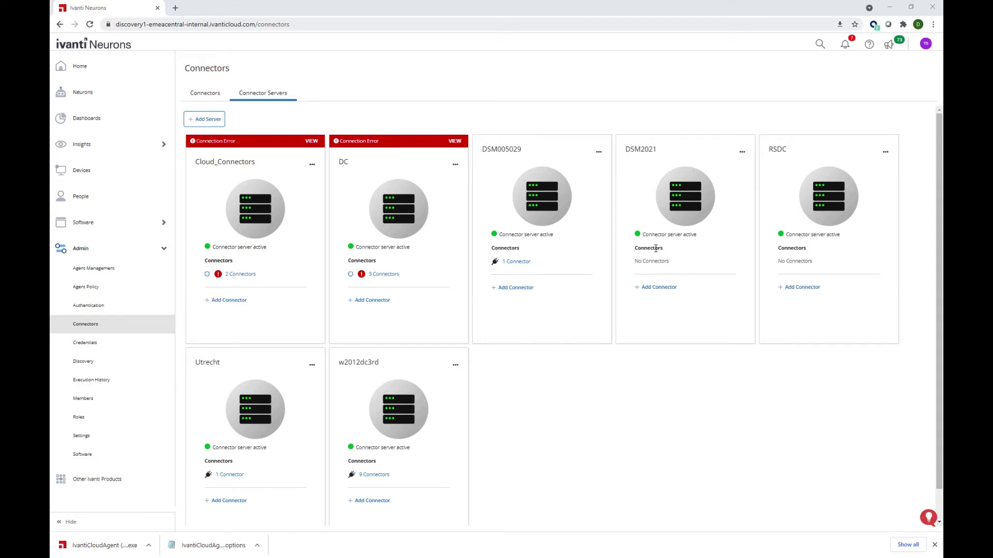
{"action": "left_click", "coordinate": [665, 291]}
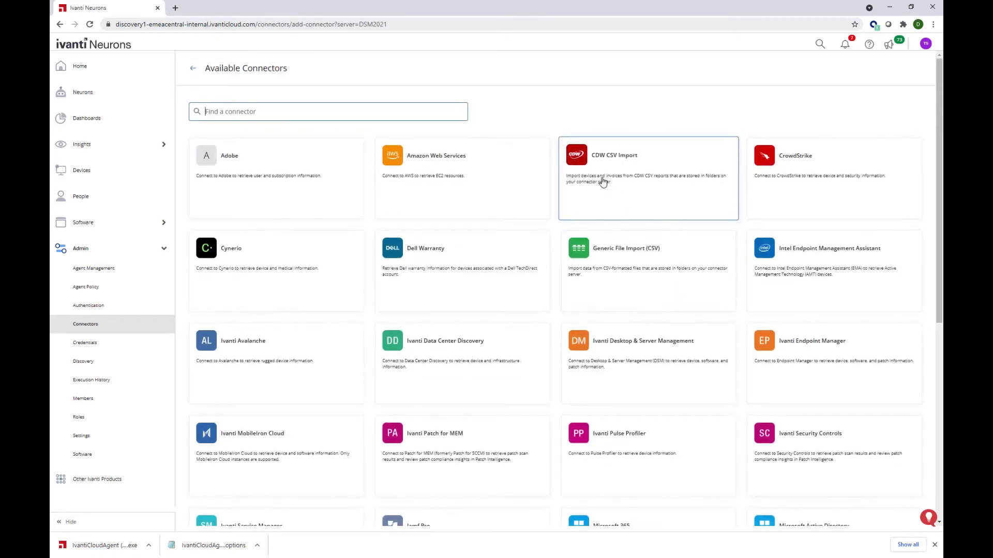
{"action": "left_click", "coordinate": [252, 109]}
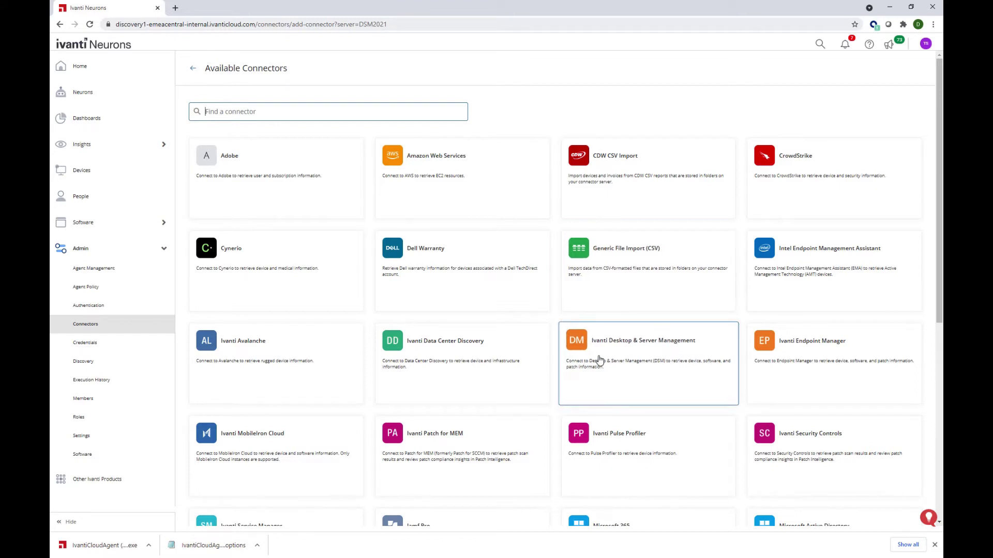
Step: Choose the DSM connector, name it DSM, with server SQLSERVER and database DSM2021
{"action": "left_click", "coordinate": [687, 362]}
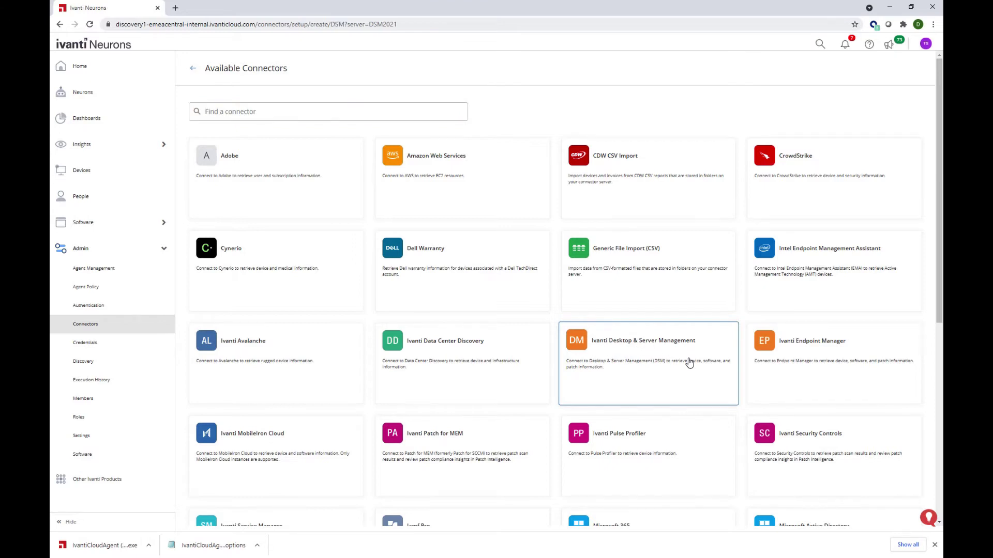
{"action": "left_click", "coordinate": [288, 209]}
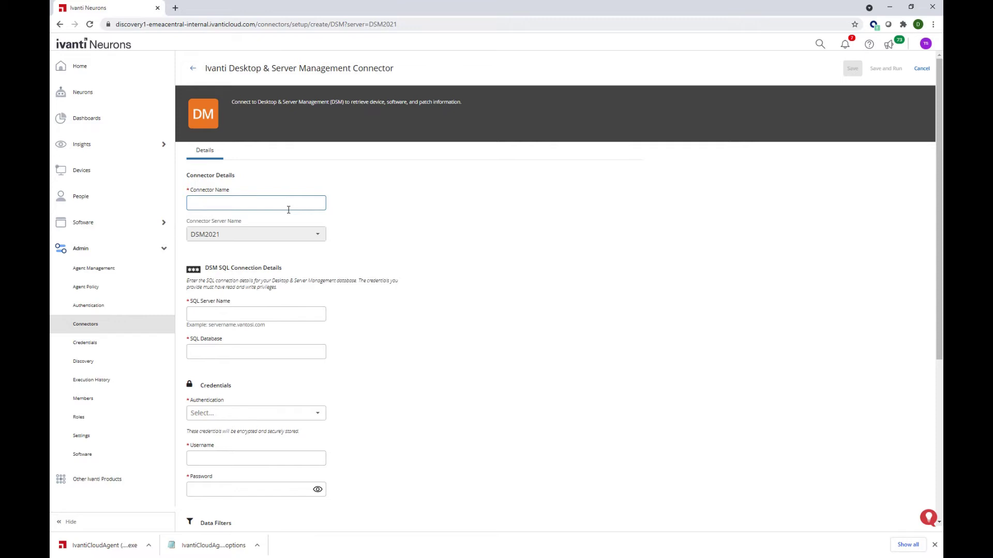
{"action": "type", "text": "DSM"}
{"action": "left_click", "coordinate": [254, 313]}
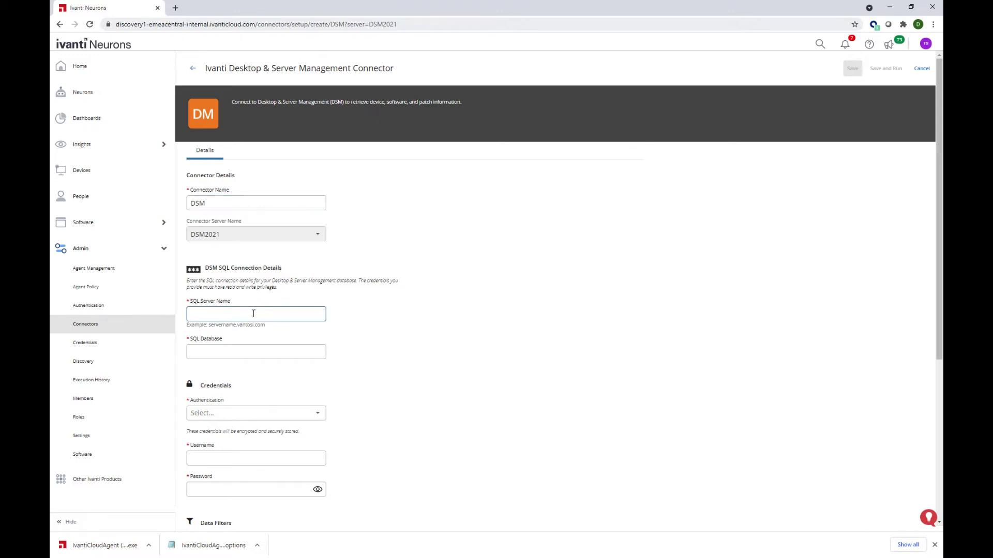
{"action": "type", "text": "SQLSERVER"}
{"action": "key", "text": "Tab"}
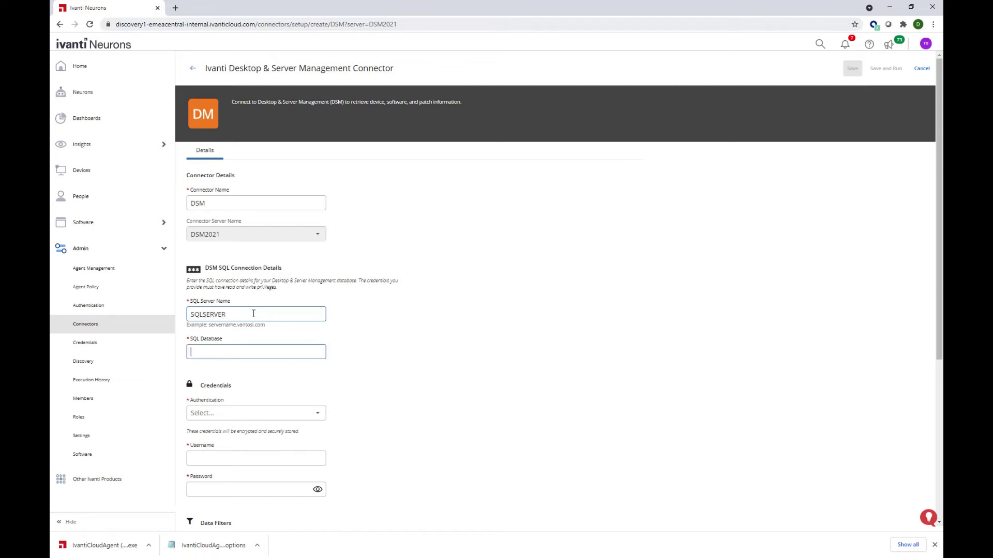
{"action": "type", "text": "DSM2021"}
Step: Switch to SQL Authentication and enter the SQL username and password
{"action": "scroll", "coordinate": [227, 318], "scroll_direction": "down", "scroll_amount": 3}
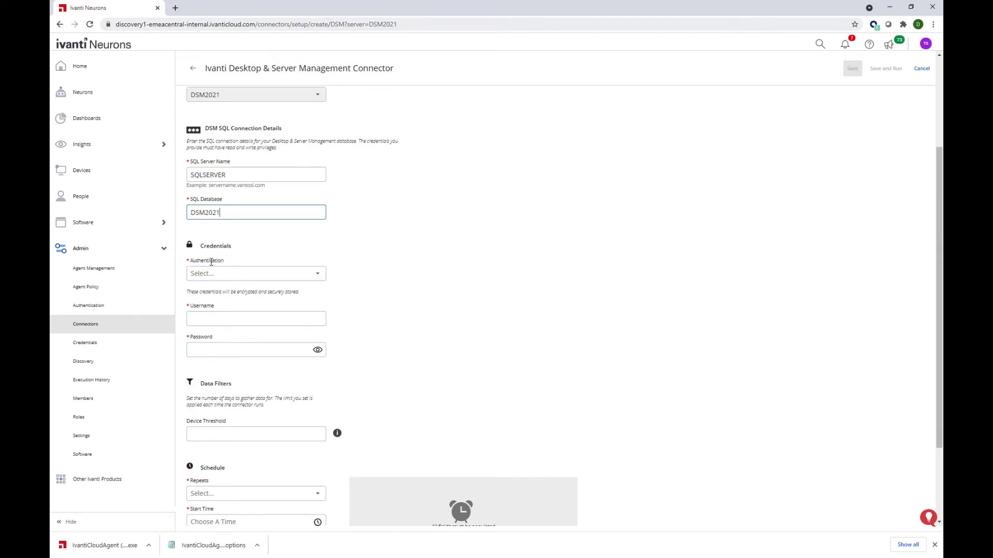
{"action": "left_click", "coordinate": [296, 283]}
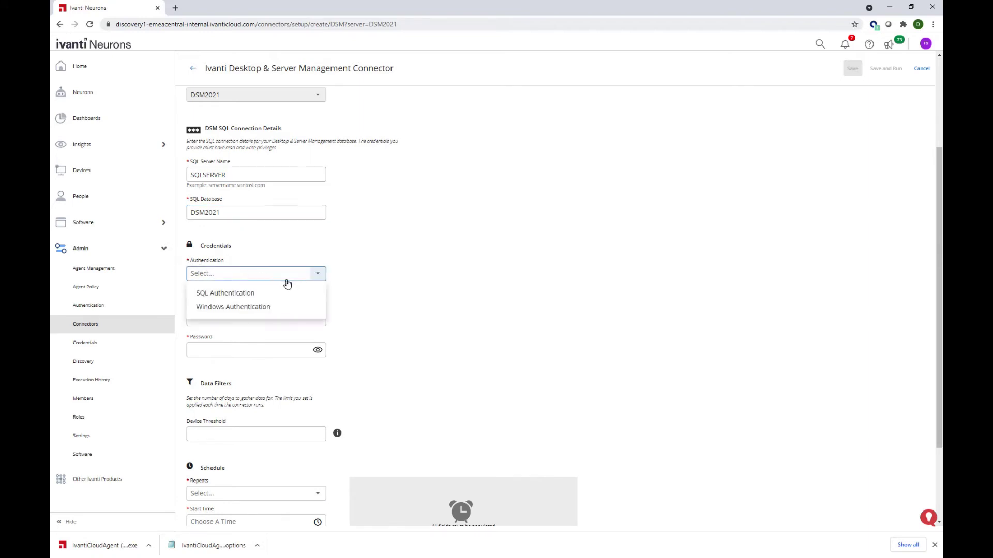
{"action": "left_click", "coordinate": [229, 293]}
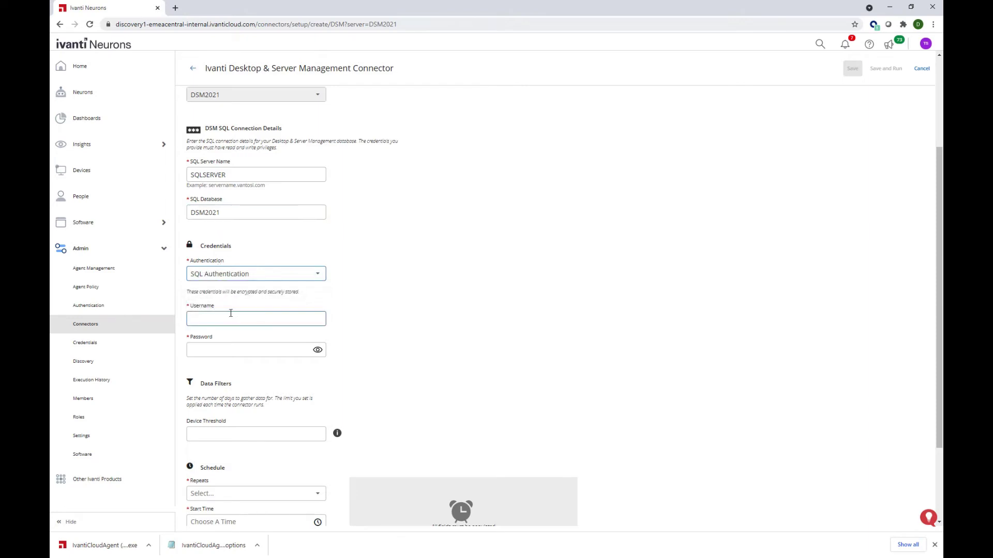
{"action": "left_click", "coordinate": [232, 316]}
{"action": "type", "text": "sa"}
{"action": "key", "text": "Tab"}
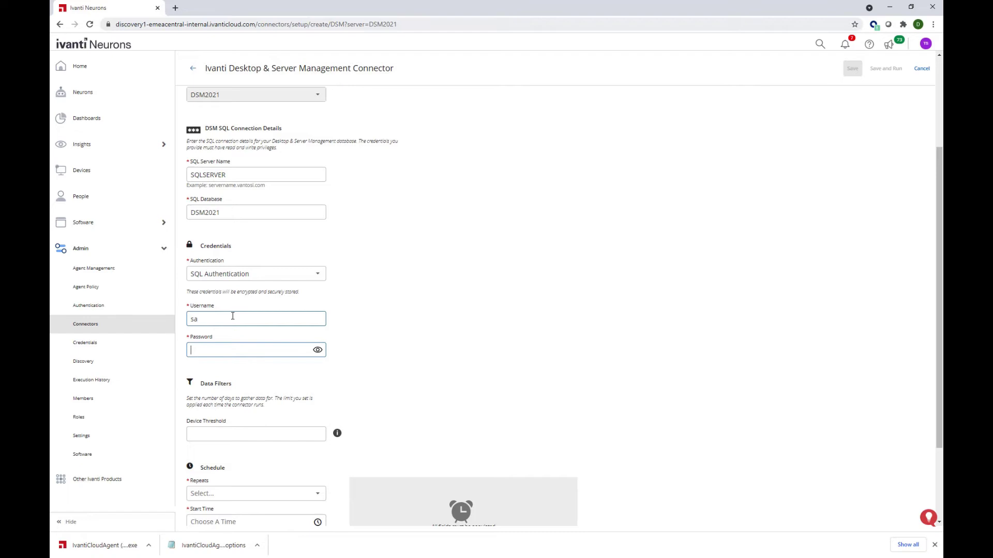
{"action": "type", "text": "password1234567"}
Step: Schedule the connector to repeat daily at 4:00 AM with device threshold 1
{"action": "scroll", "coordinate": [234, 317], "scroll_direction": "down", "scroll_amount": 3}
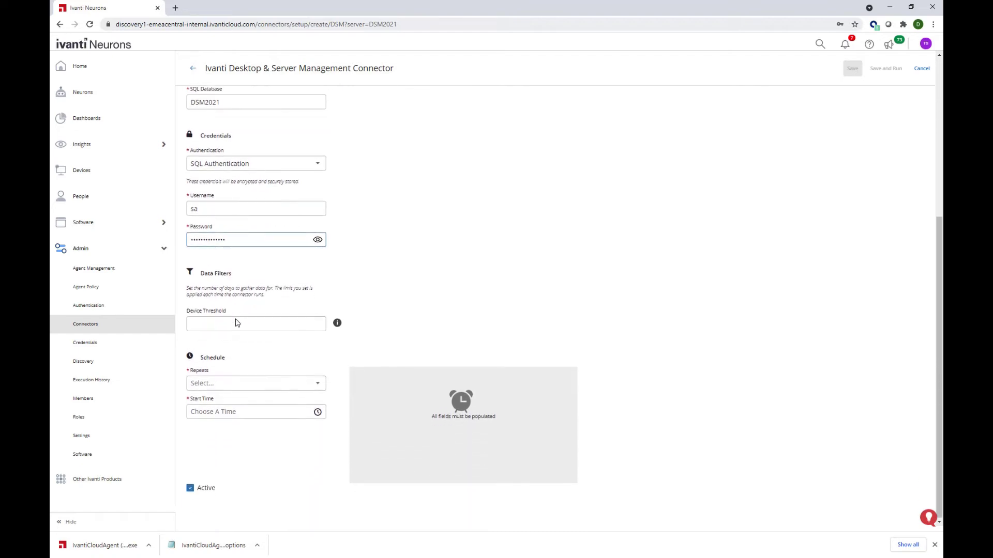
{"action": "left_click", "coordinate": [317, 389]}
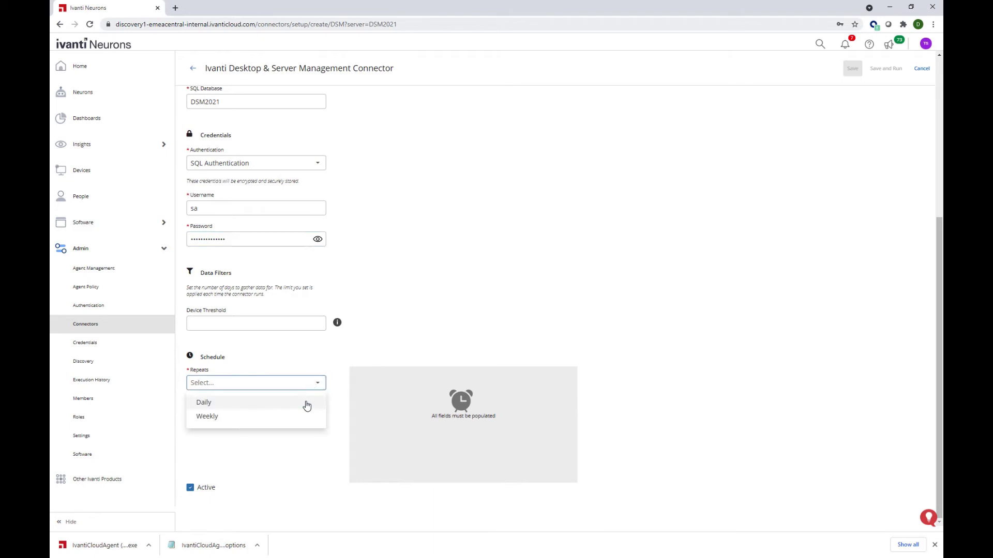
{"action": "left_click", "coordinate": [307, 406]}
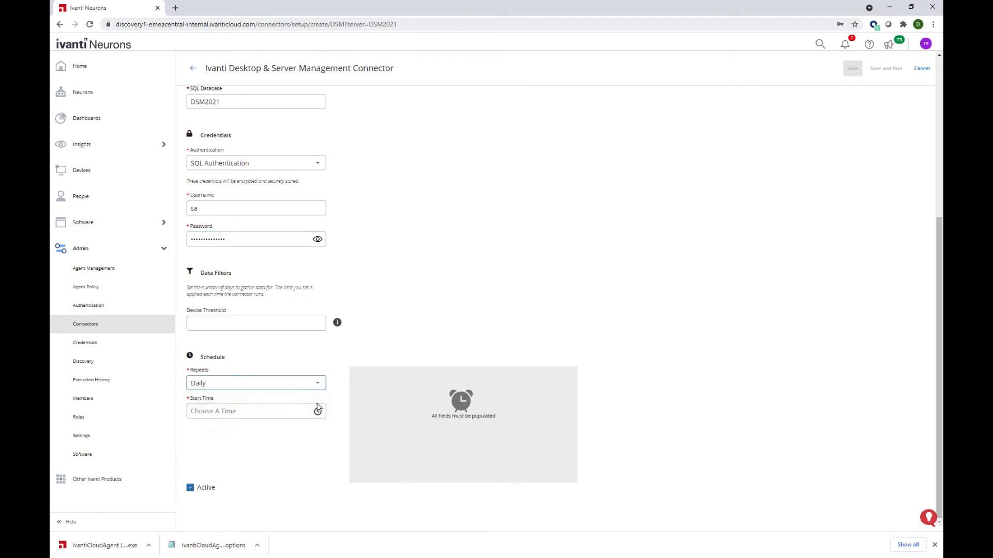
{"action": "left_click", "coordinate": [317, 411]}
{"action": "left_click", "coordinate": [270, 291]}
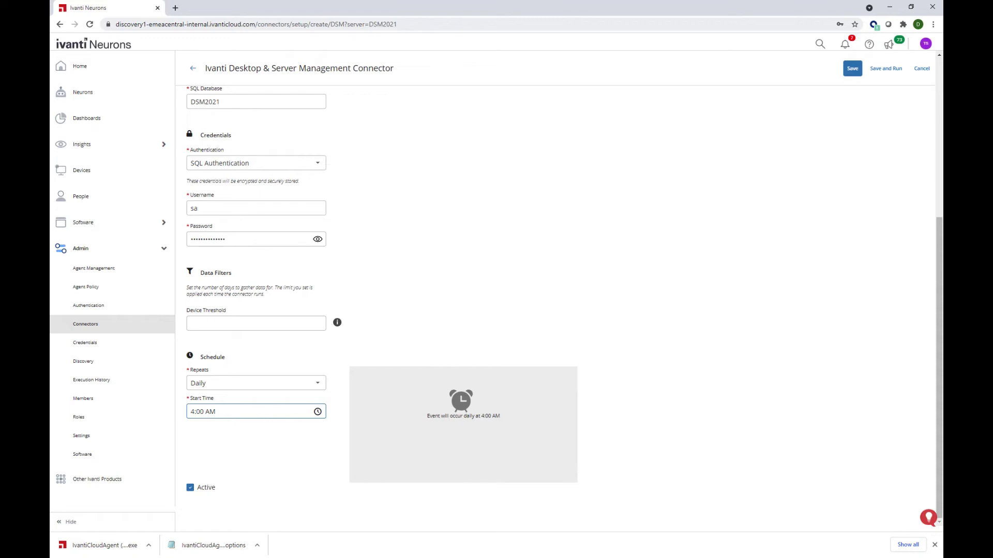
{"action": "left_click", "coordinate": [304, 323]}
{"action": "left_click", "coordinate": [304, 323]}
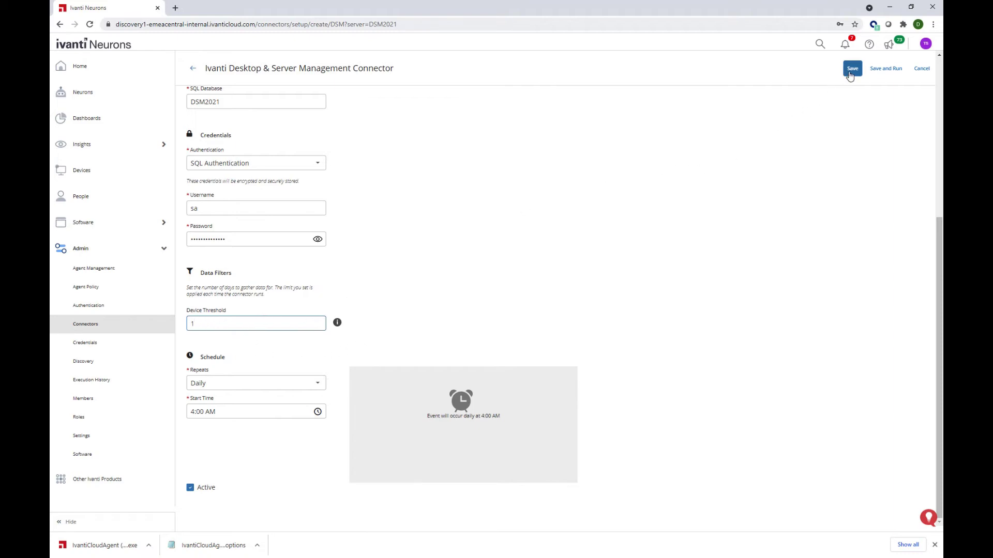
Step: Save the DSM connector and run it now from the DSM2021 server's connector list
{"action": "left_click", "coordinate": [851, 69]}
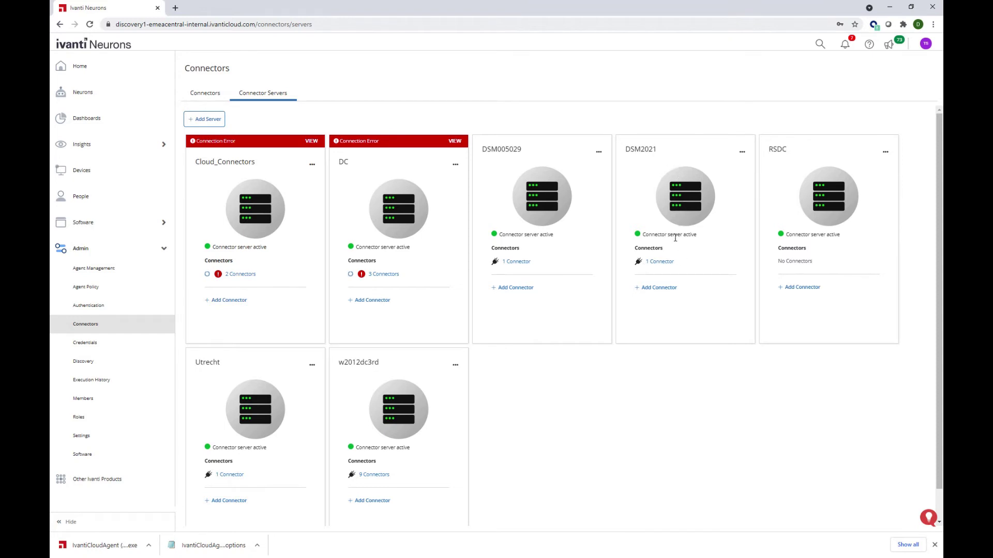
{"action": "left_click", "coordinate": [667, 262]}
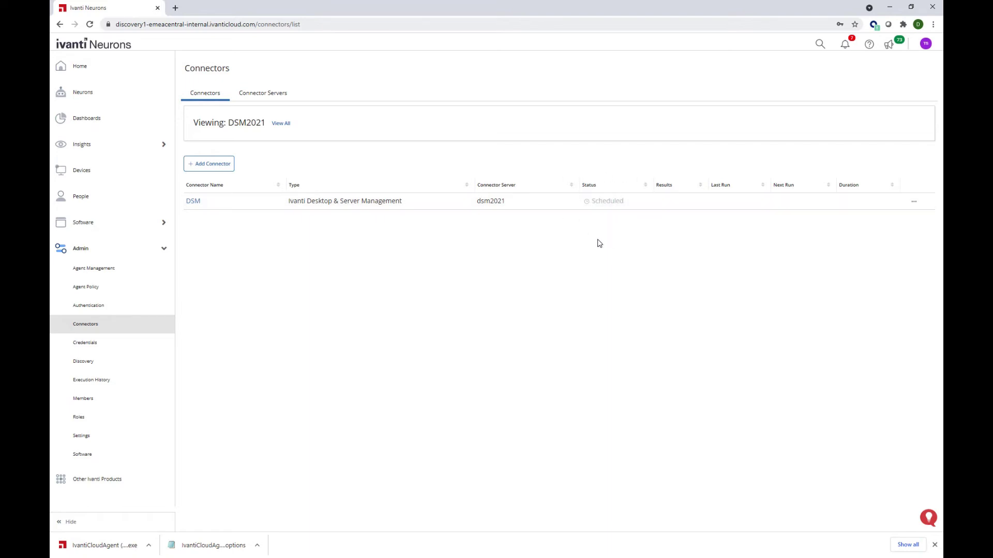
{"action": "left_click", "coordinate": [914, 202]}
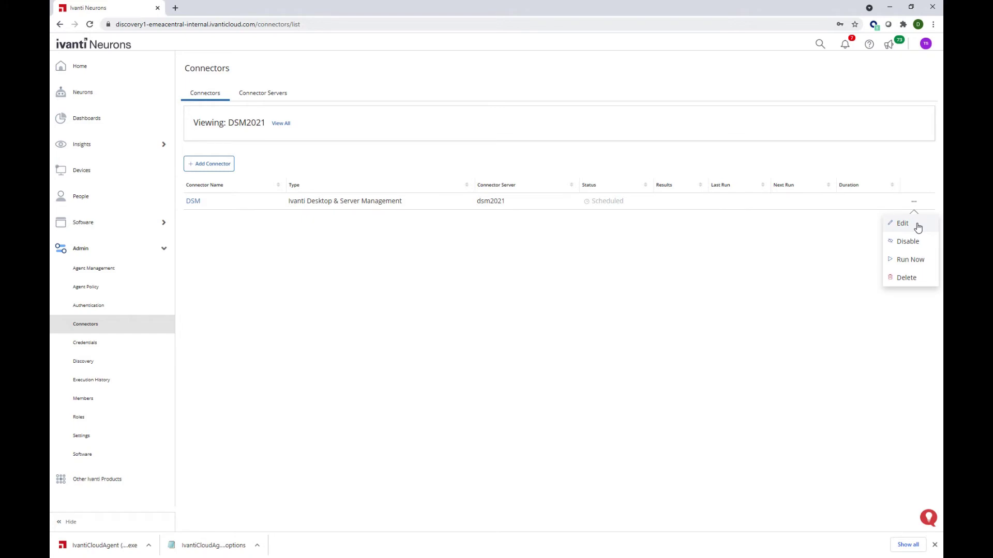
{"action": "left_click", "coordinate": [917, 261]}
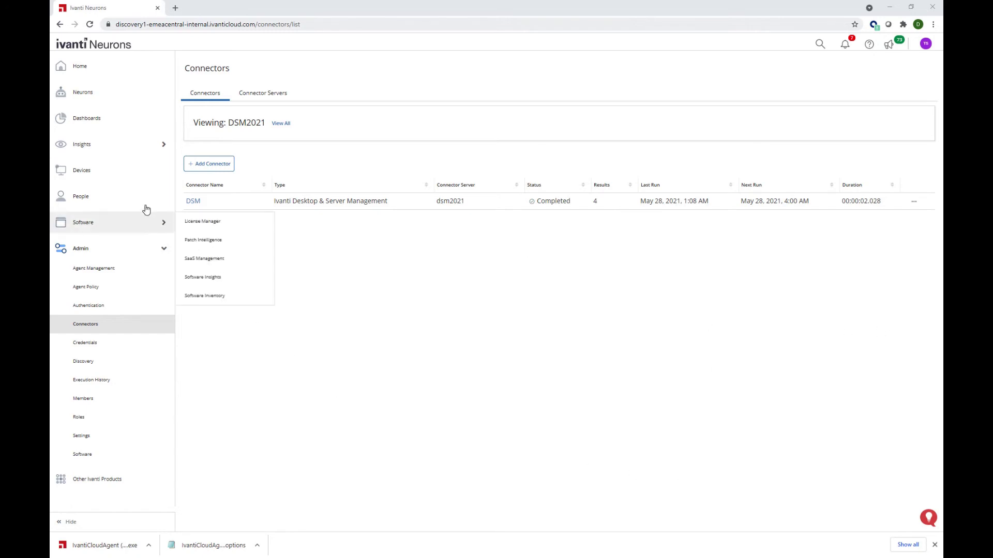
Step: Search Devices for 172.18.69 and open the W10x64LTSC device
{"action": "left_click", "coordinate": [110, 181]}
{"action": "left_click", "coordinate": [828, 113]}
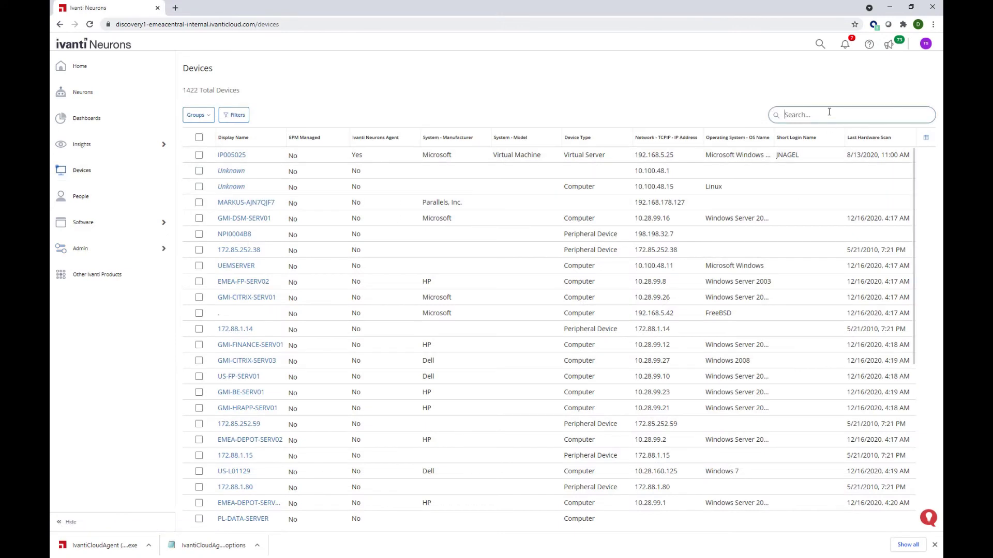
{"action": "type", "text": "172.18.69"}
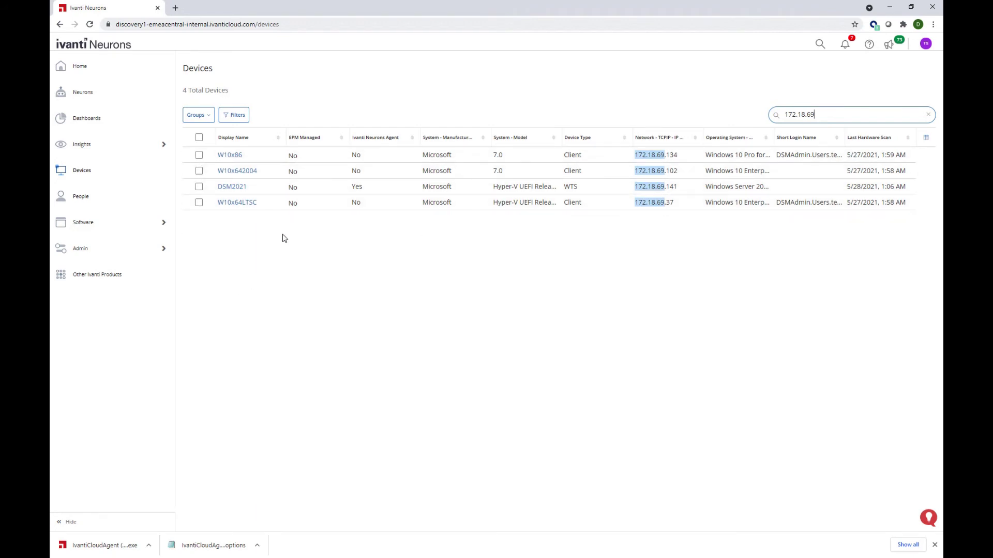
{"action": "left_click", "coordinate": [239, 203]}
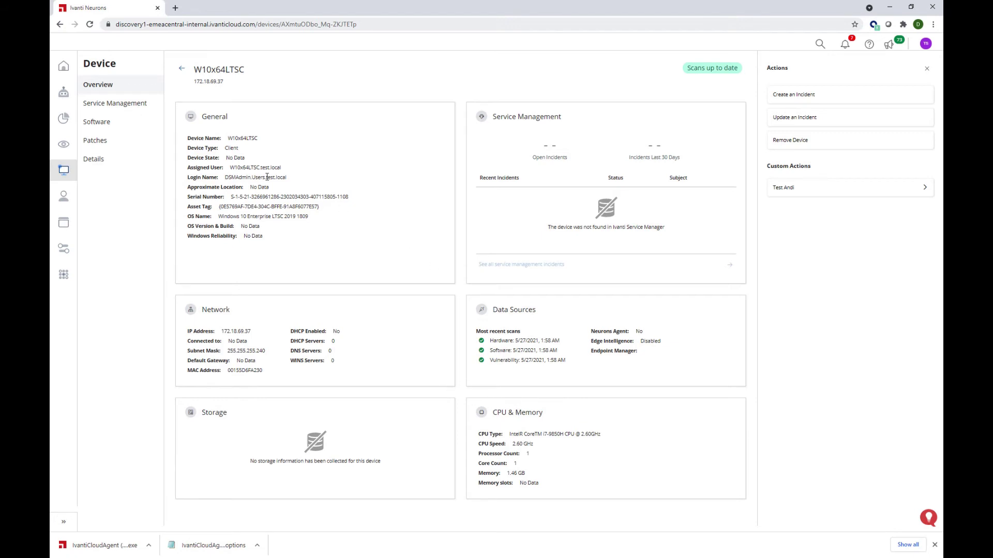
Step: Review W10x64LTSC's System, Processor, Memory and Identities details
{"action": "left_click", "coordinate": [148, 163]}
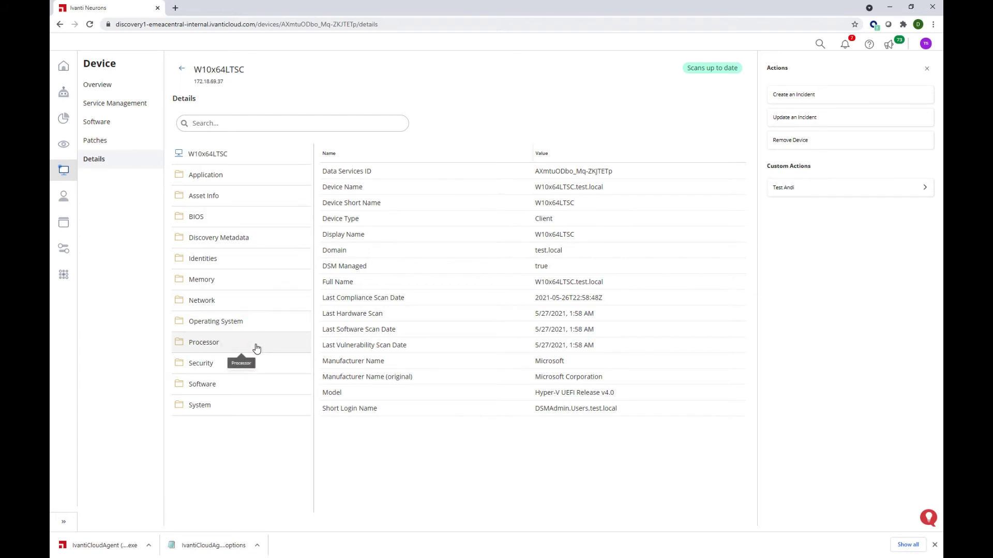
{"action": "left_click", "coordinate": [253, 405]}
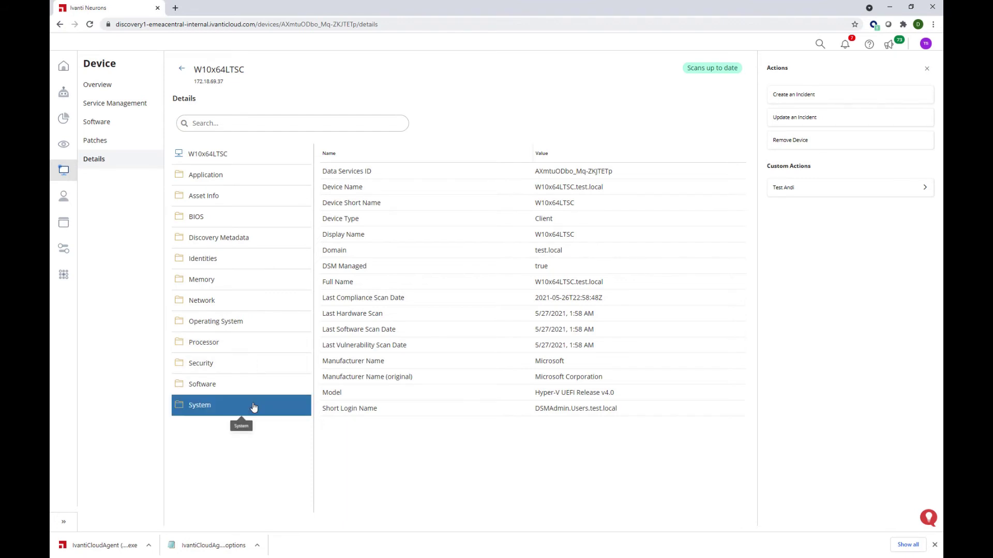
{"action": "left_click", "coordinate": [248, 342]}
{"action": "left_click", "coordinate": [247, 282]}
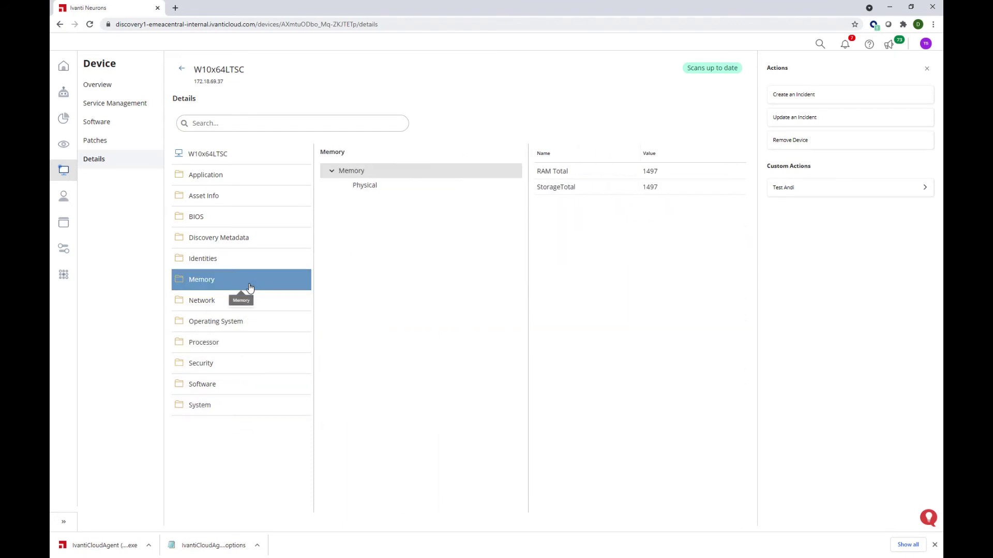
{"action": "left_click", "coordinate": [252, 266]}
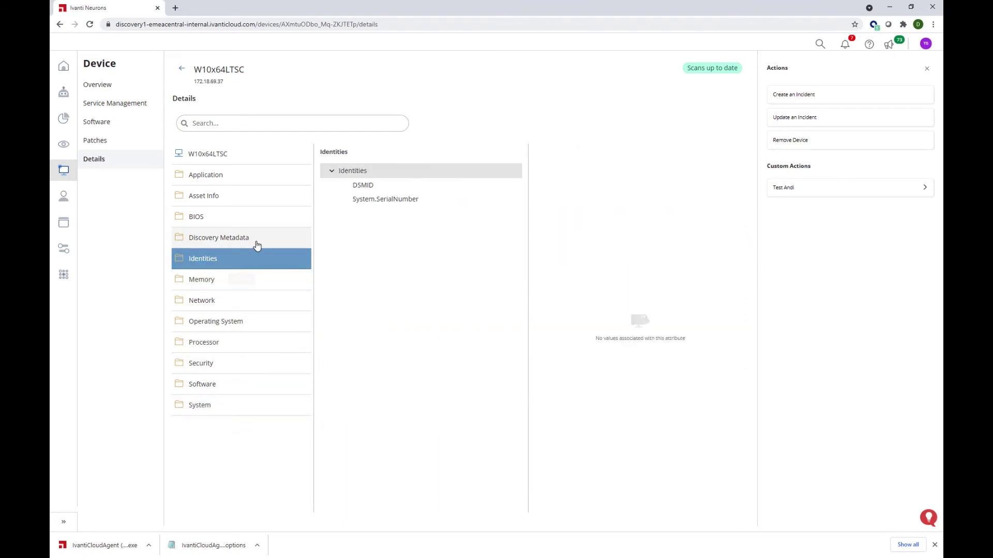
{"action": "left_click", "coordinate": [236, 385]}
{"action": "left_click", "coordinate": [344, 185]}
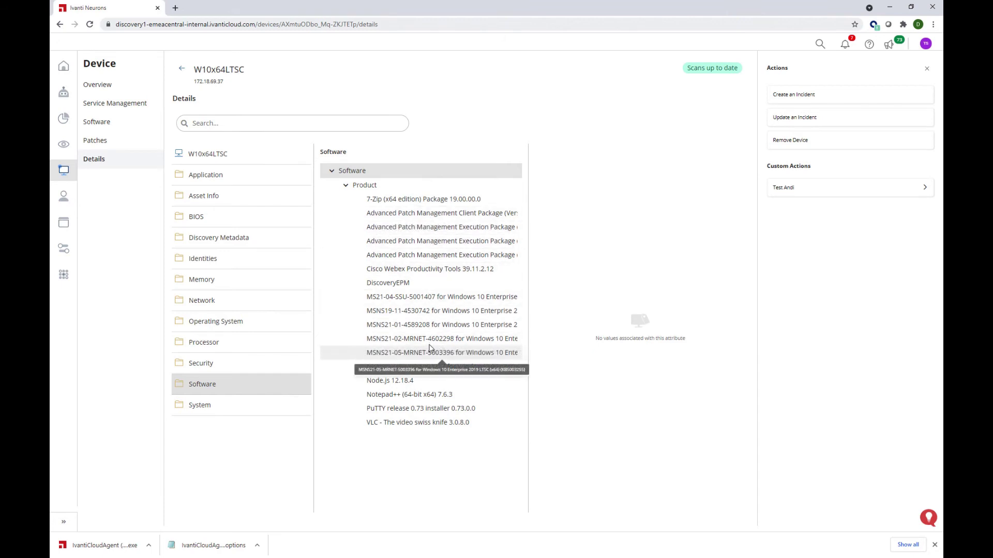
{"action": "left_click", "coordinate": [428, 311]}
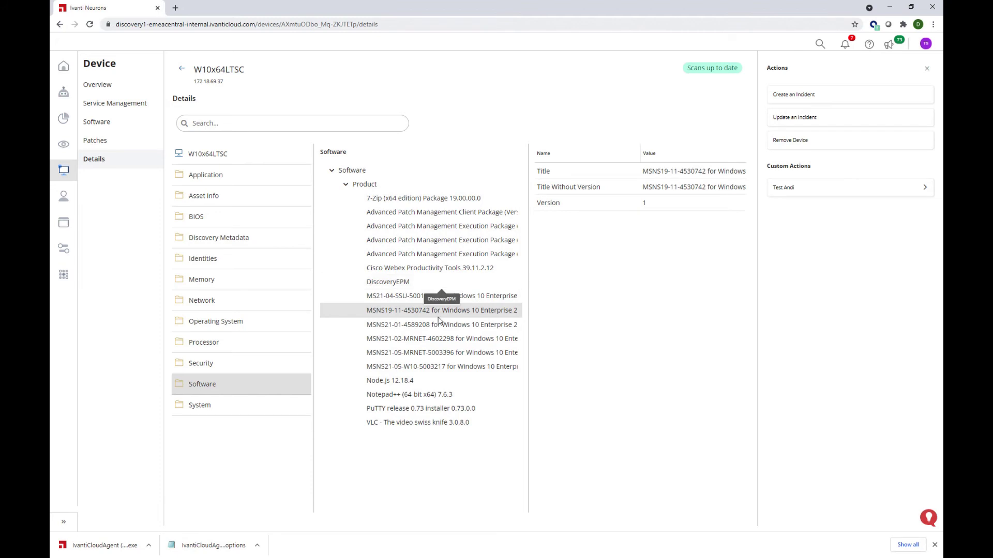
{"action": "left_click", "coordinate": [425, 394]}
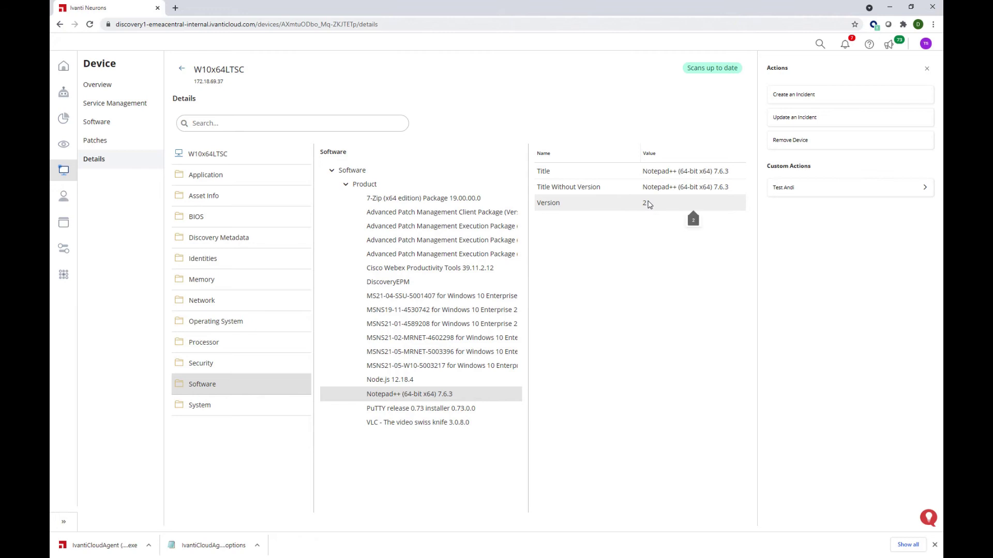
Step: Inspect the Security DSMPatch entries, such as 2032, 2033, 2034 and 2036
{"action": "left_click", "coordinate": [269, 363]}
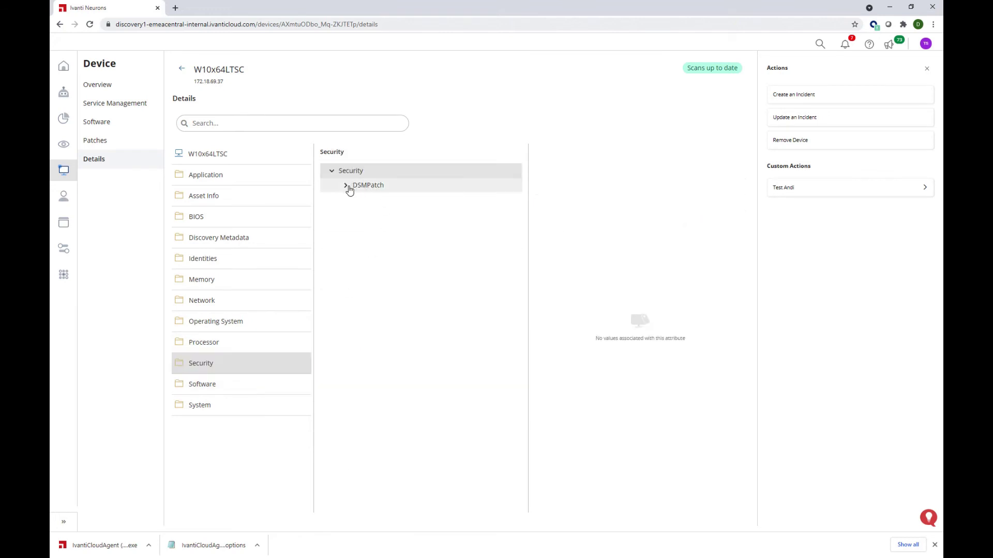
{"action": "left_click", "coordinate": [347, 187]}
{"action": "left_click", "coordinate": [385, 212]}
{"action": "left_click", "coordinate": [380, 227]}
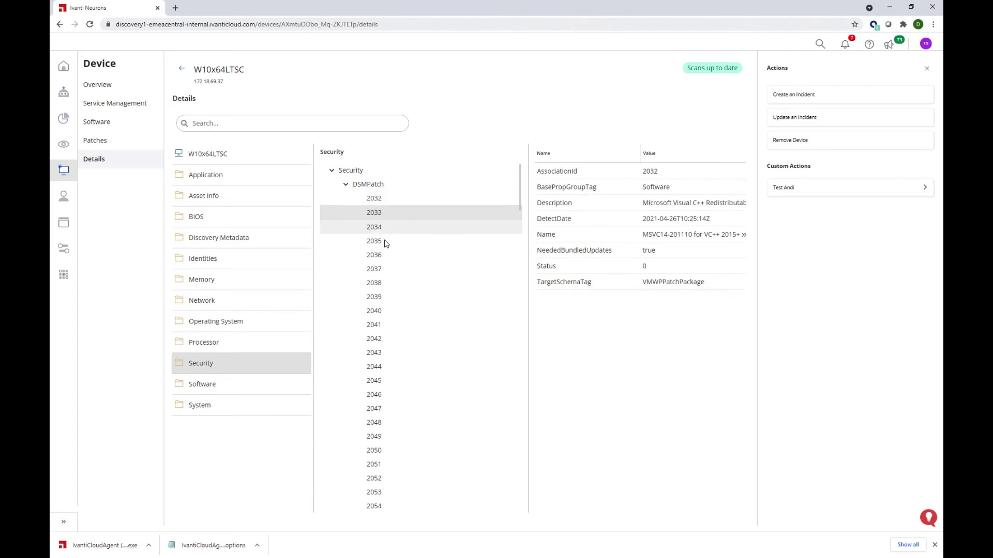
{"action": "left_click", "coordinate": [381, 254]}
{"action": "left_click", "coordinate": [383, 269]}
{"action": "left_click", "coordinate": [386, 239]}
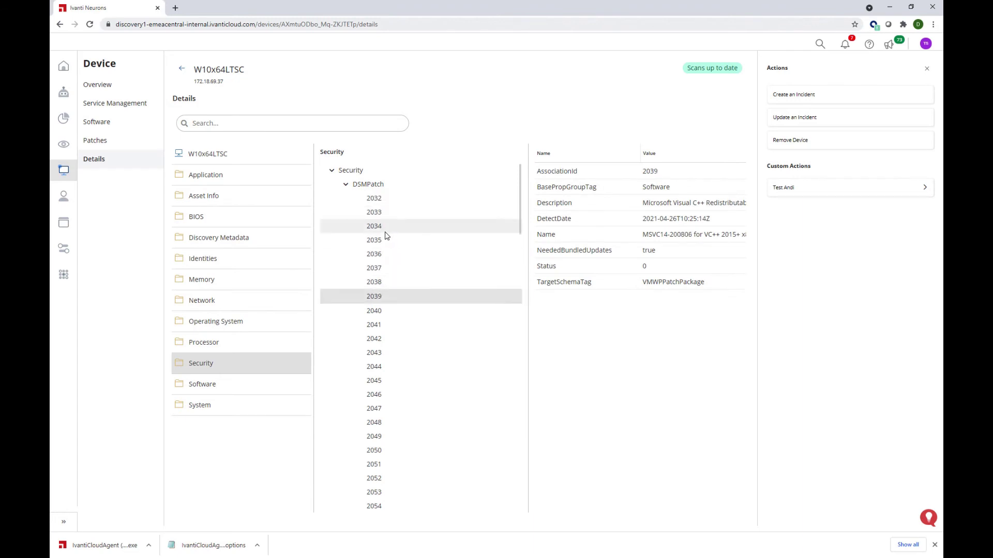
{"action": "left_click", "coordinate": [383, 226]}
{"action": "left_click", "coordinate": [384, 199]}
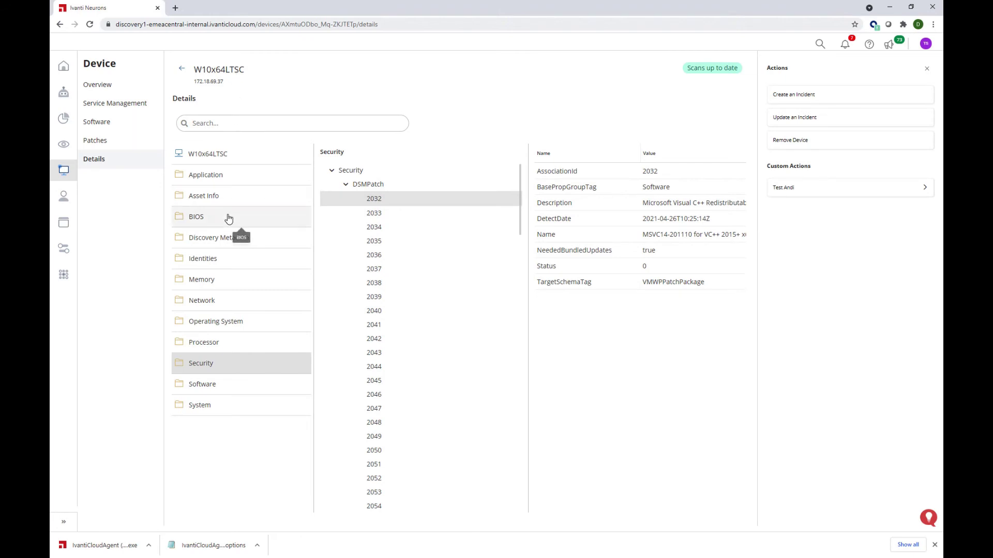
Step: View the DSM connector record under Discovery Metadata, then return to the overview
{"action": "left_click", "coordinate": [264, 242]}
{"action": "left_click", "coordinate": [346, 186]}
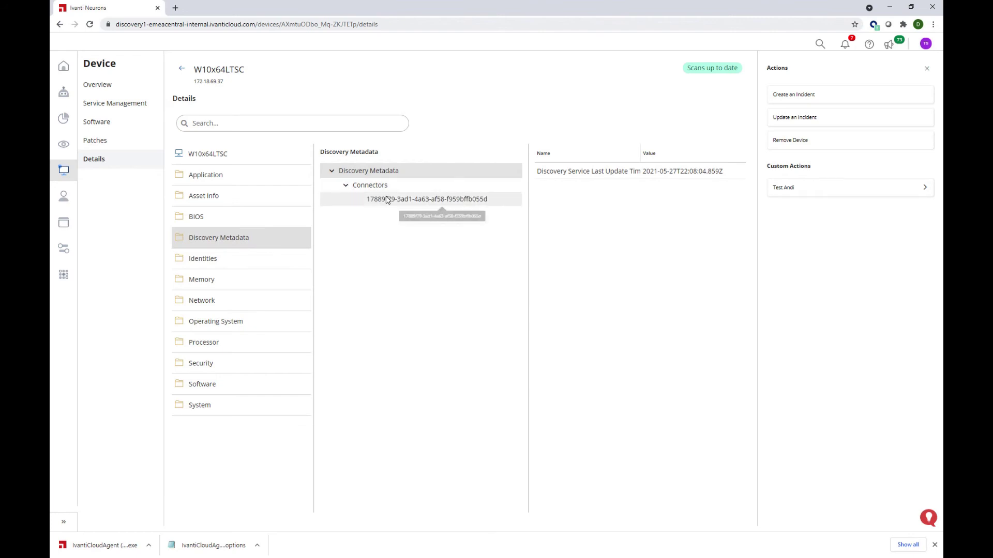
{"action": "left_click", "coordinate": [387, 200]}
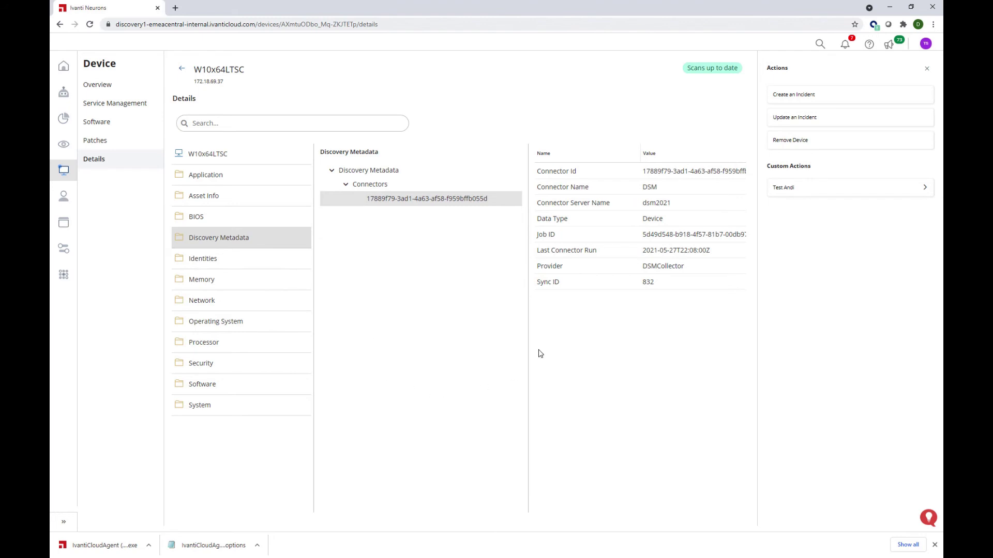
{"action": "left_click", "coordinate": [182, 68]}
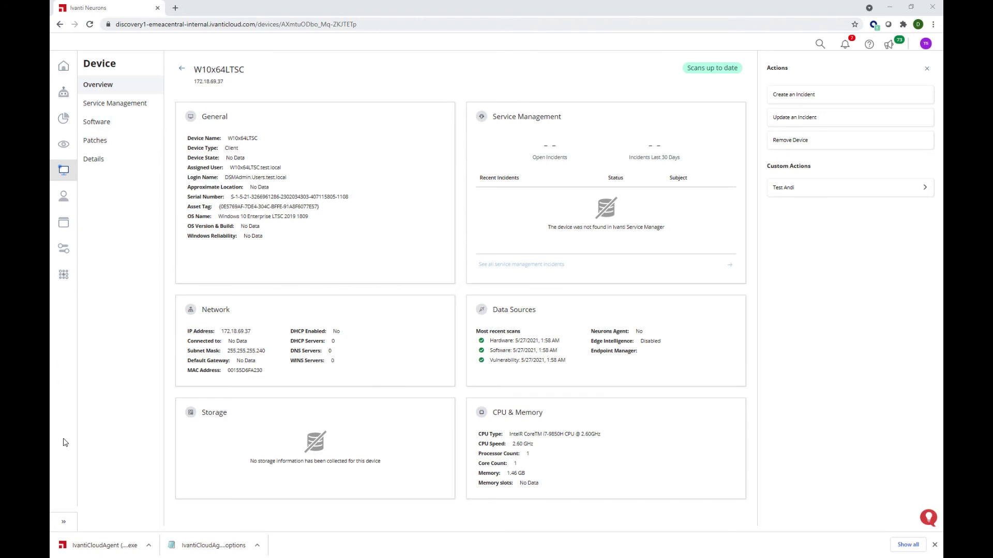
Step: Open Smart Advisors from the Insights menu in the expanded sidebar
{"action": "left_click", "coordinate": [64, 521]}
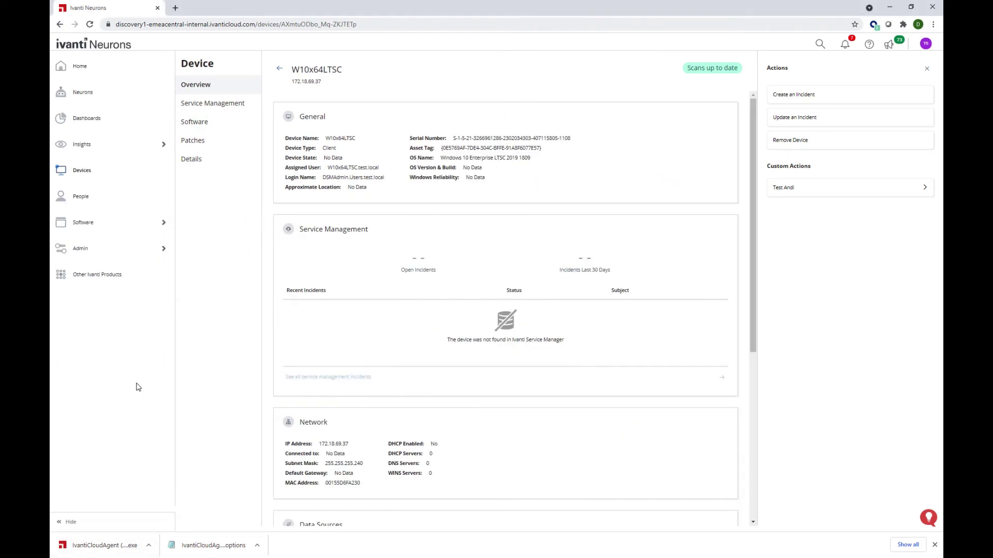
{"action": "mouse_move", "coordinate": [154, 151]}
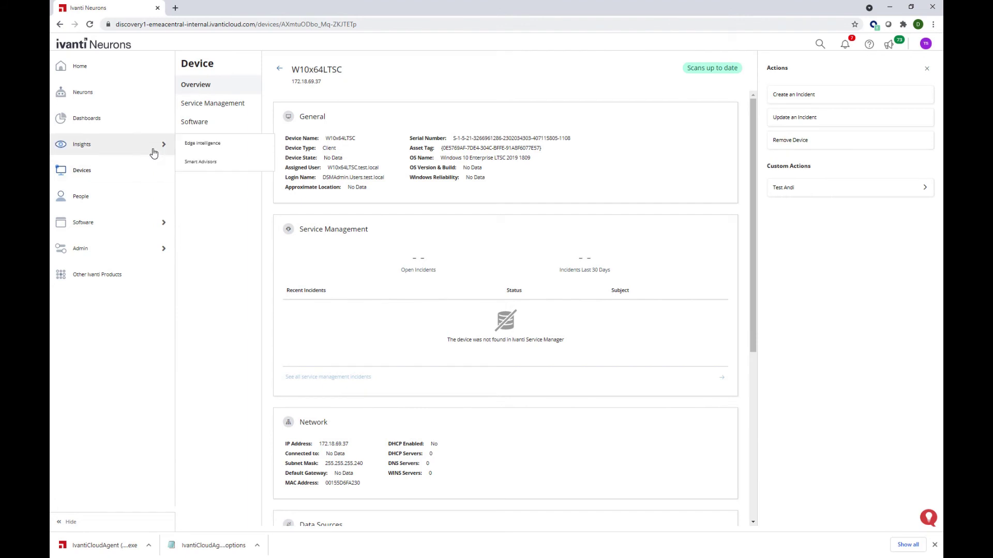
{"action": "left_click", "coordinate": [223, 164]}
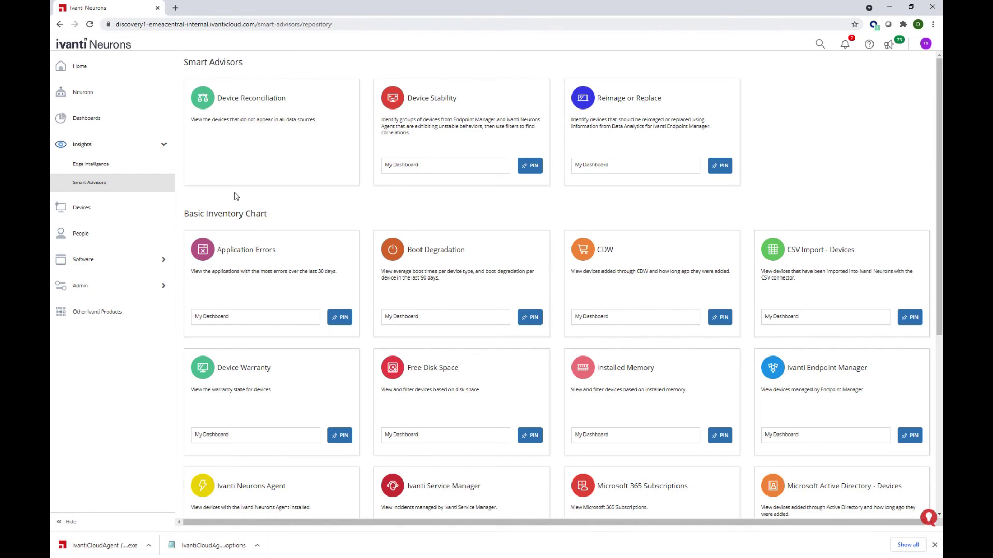
{"action": "left_click", "coordinate": [293, 163]}
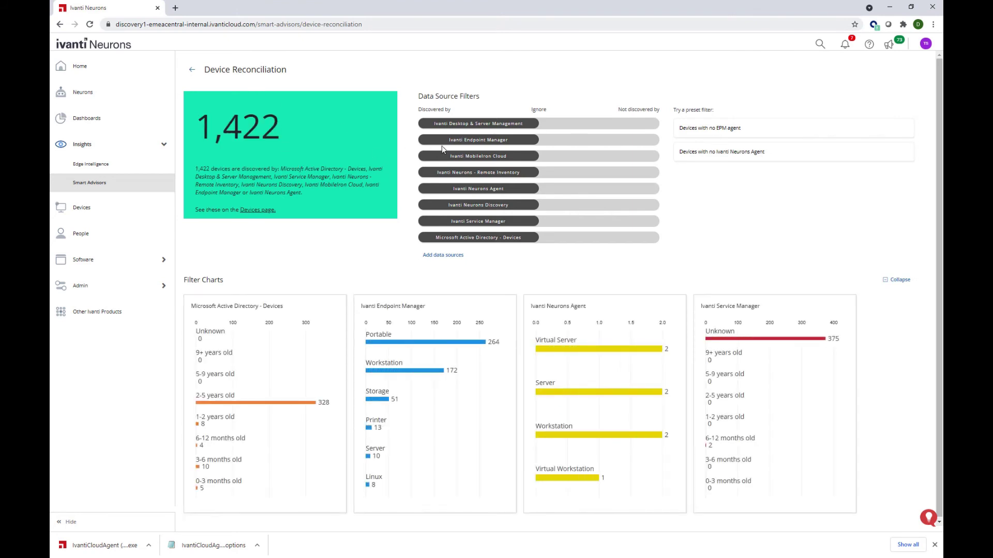
{"action": "left_click", "coordinate": [494, 123]}
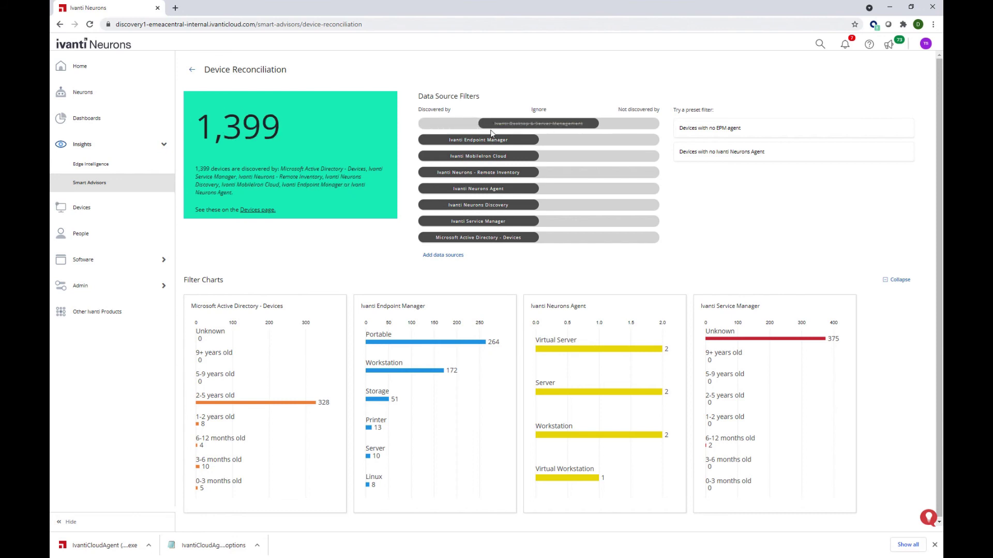
{"action": "left_click", "coordinate": [473, 124]}
{"action": "left_click", "coordinate": [481, 140]}
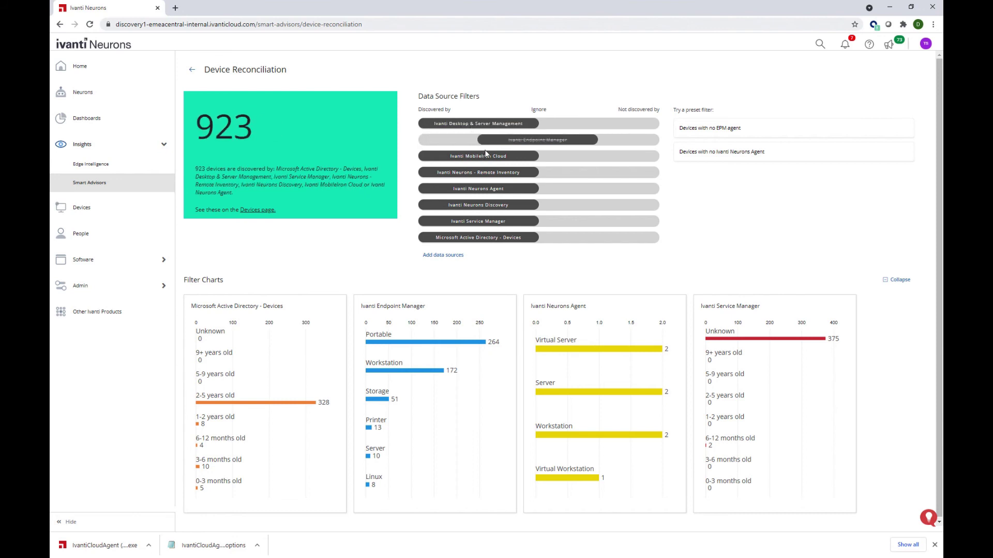
{"action": "left_click", "coordinate": [485, 156]}
{"action": "left_click", "coordinate": [489, 172]}
{"action": "left_click", "coordinate": [492, 190]}
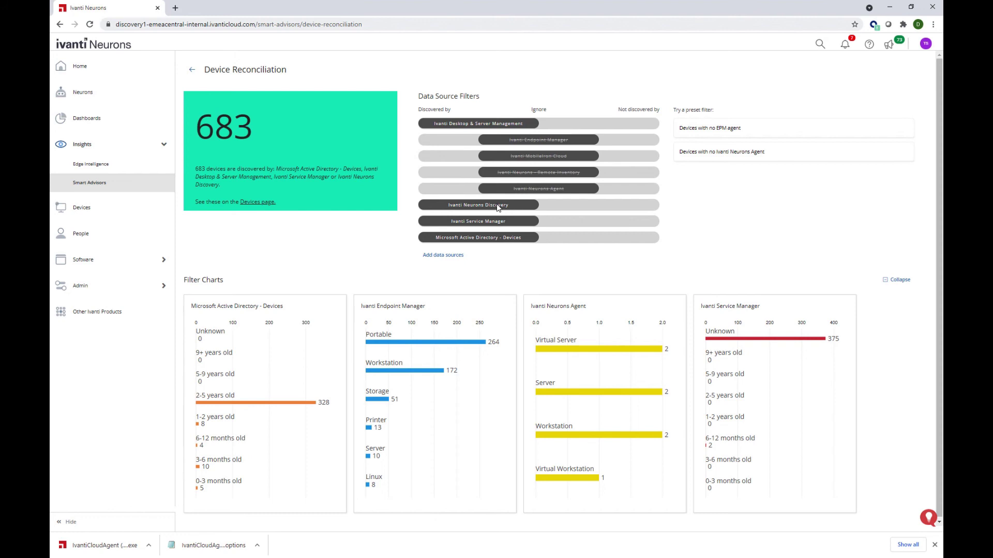
{"action": "left_click", "coordinate": [481, 205]}
{"action": "left_click", "coordinate": [479, 221]}
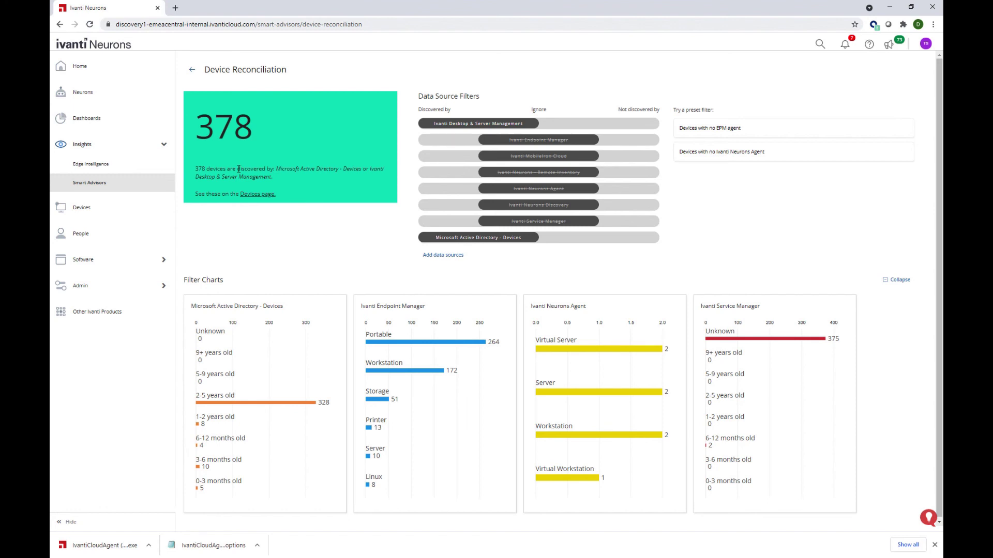
{"action": "left_click", "coordinate": [193, 70]}
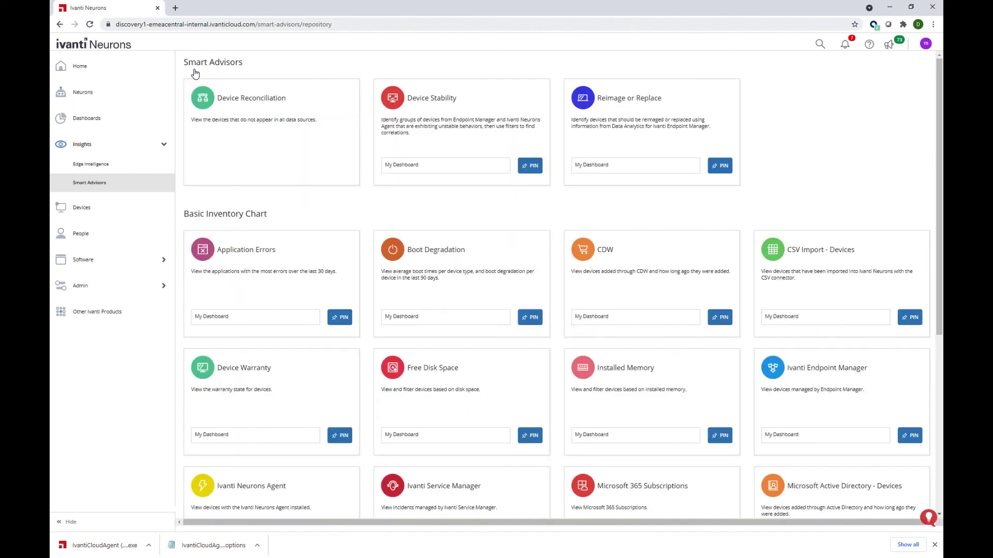
Step: Open the Reimage or Replace advisor and filter it to Supported Windows lifecycle, leaving 49 devices to replace
{"action": "left_click", "coordinate": [647, 129]}
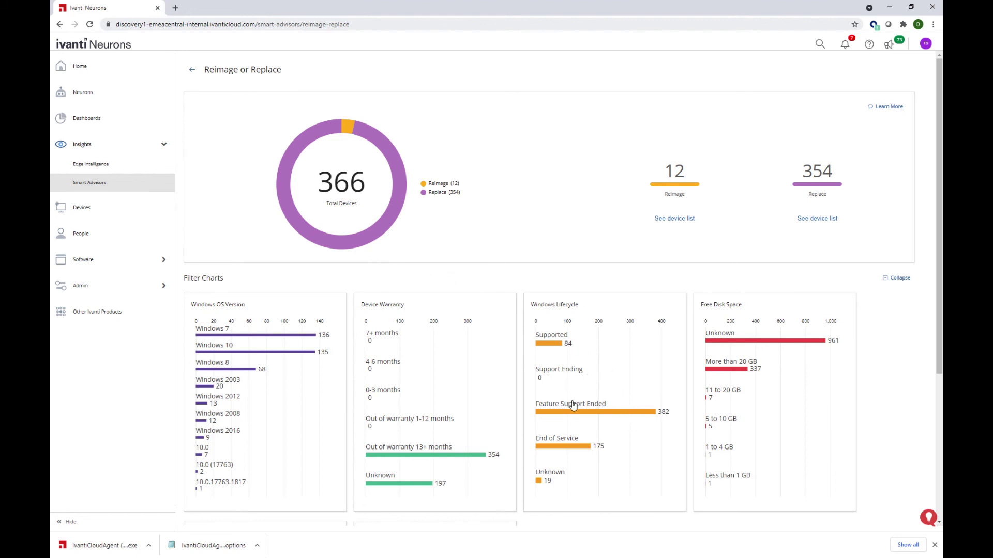
{"action": "left_click", "coordinate": [553, 348]}
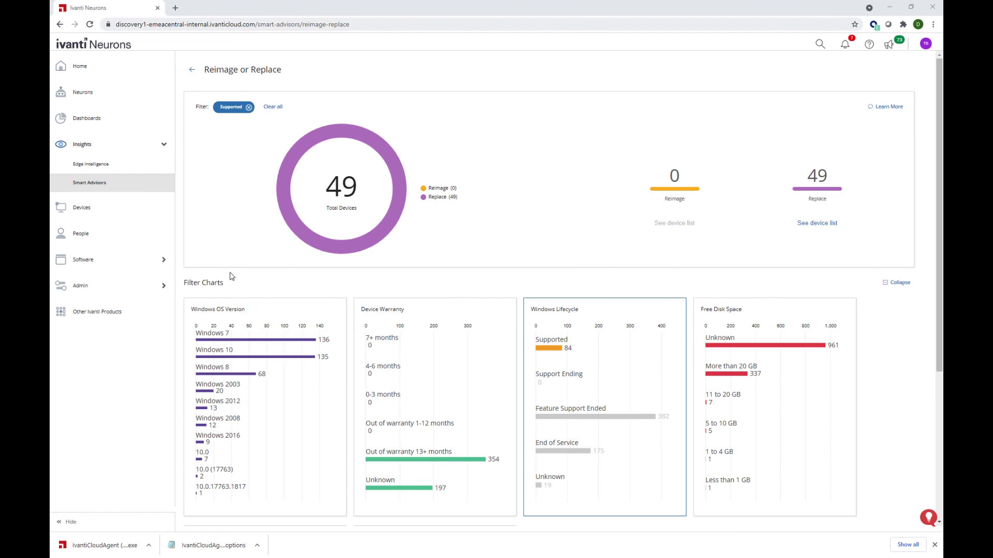
Step: Go back to the Ivanti Neurons home page with its New in Ivanti Neurons banner
{"action": "left_click", "coordinate": [101, 76]}
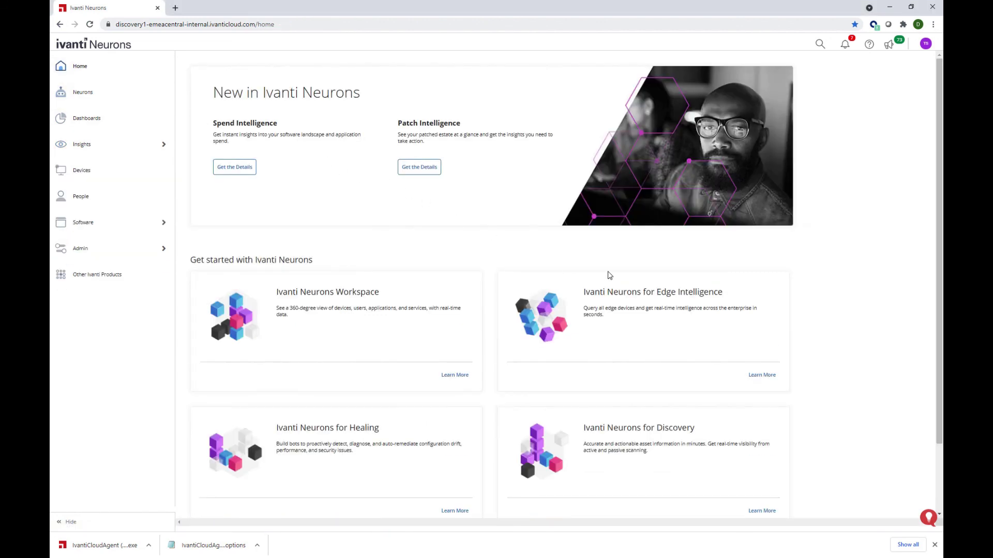